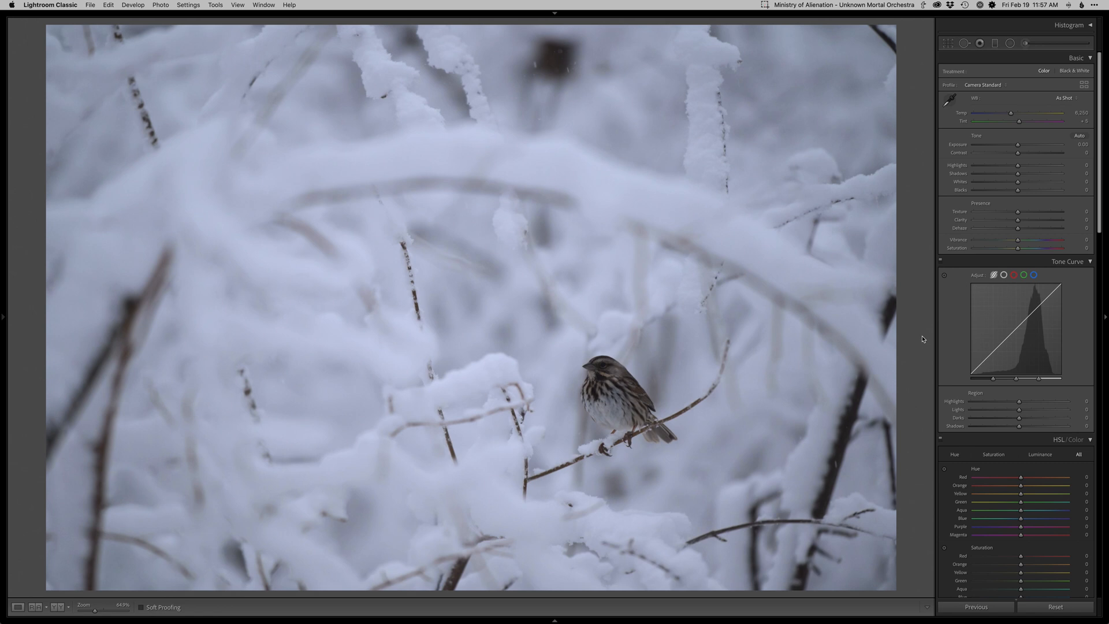
Switch to Safari and view the All Live Shows, Workshops and Online Workshops pages of the photographer's website.
{"action": "key", "text": "super+Tab"}
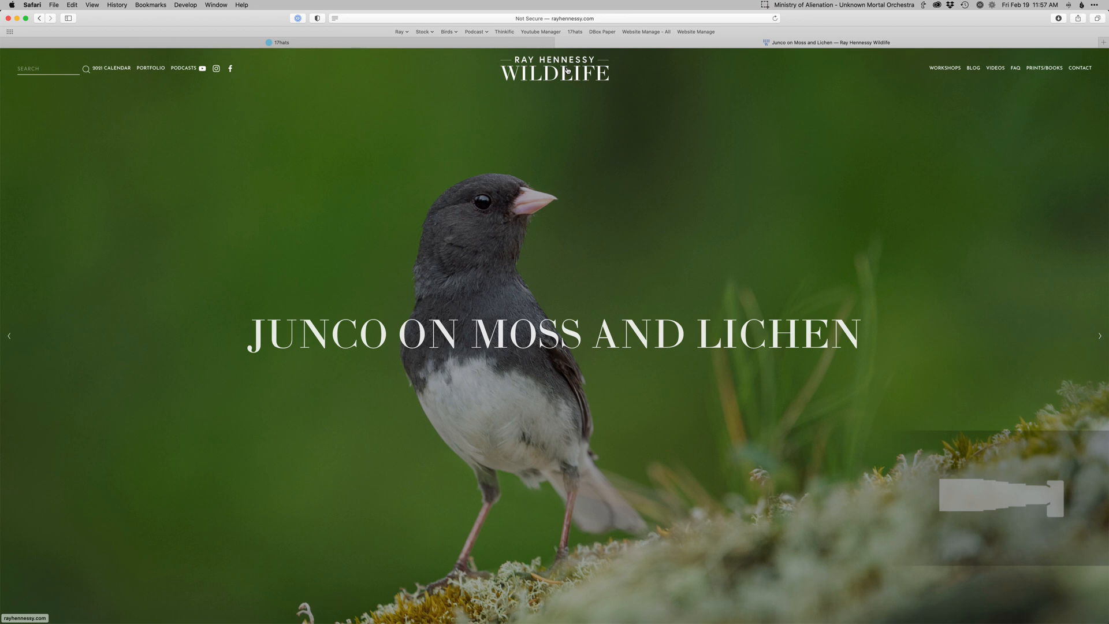
{"action": "mouse_move", "coordinate": [994, 70]}
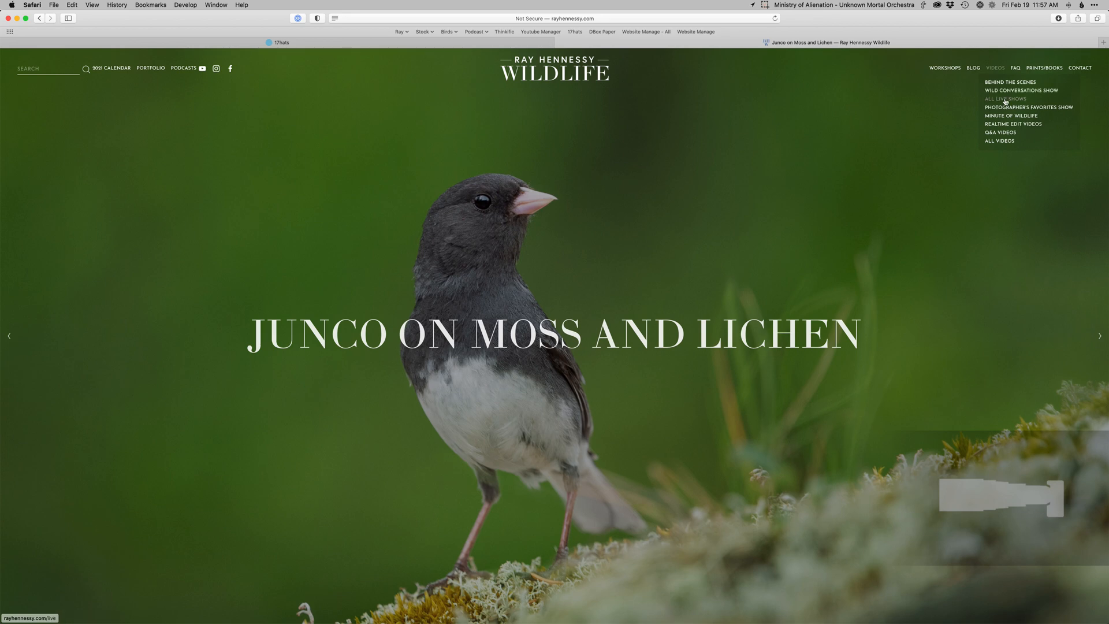
{"action": "left_click", "coordinate": [1005, 100]}
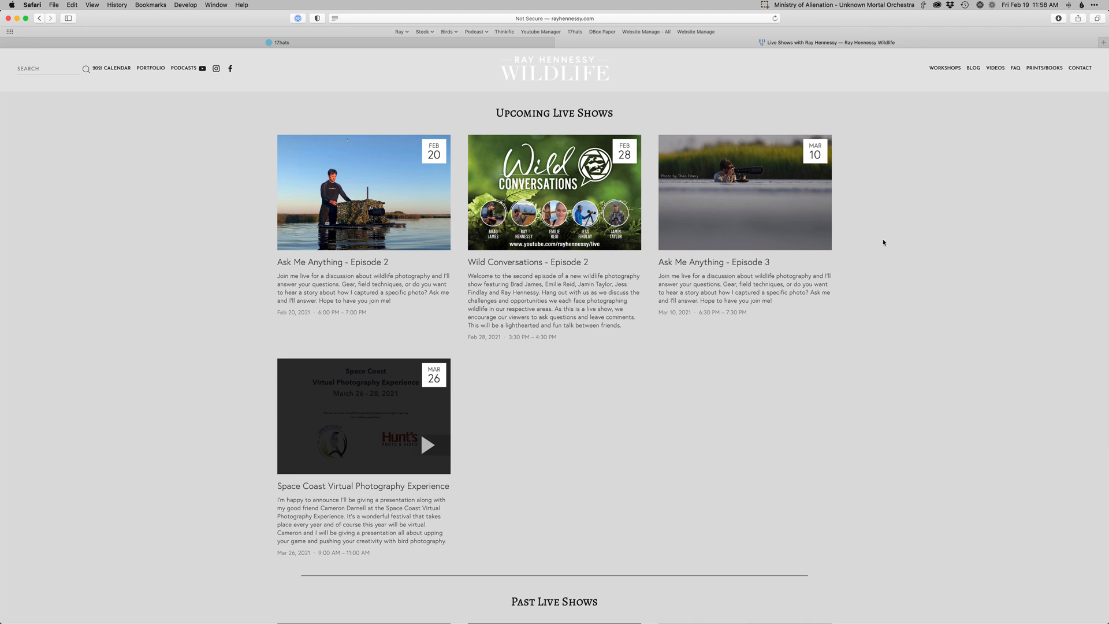
{"action": "left_click", "coordinate": [945, 69]}
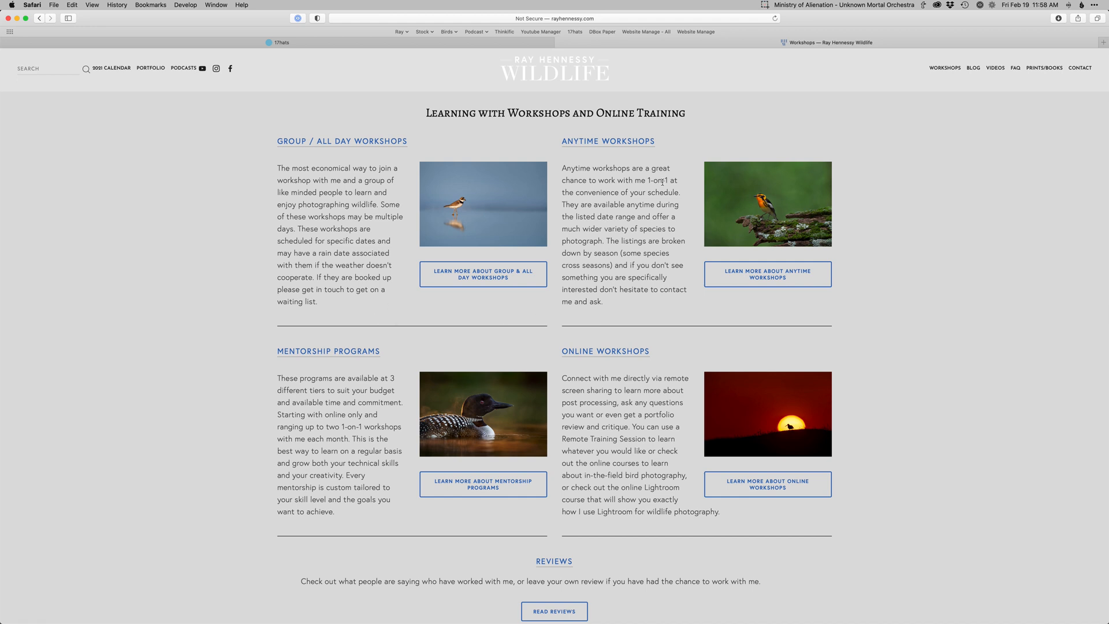
{"action": "left_click", "coordinate": [617, 352]}
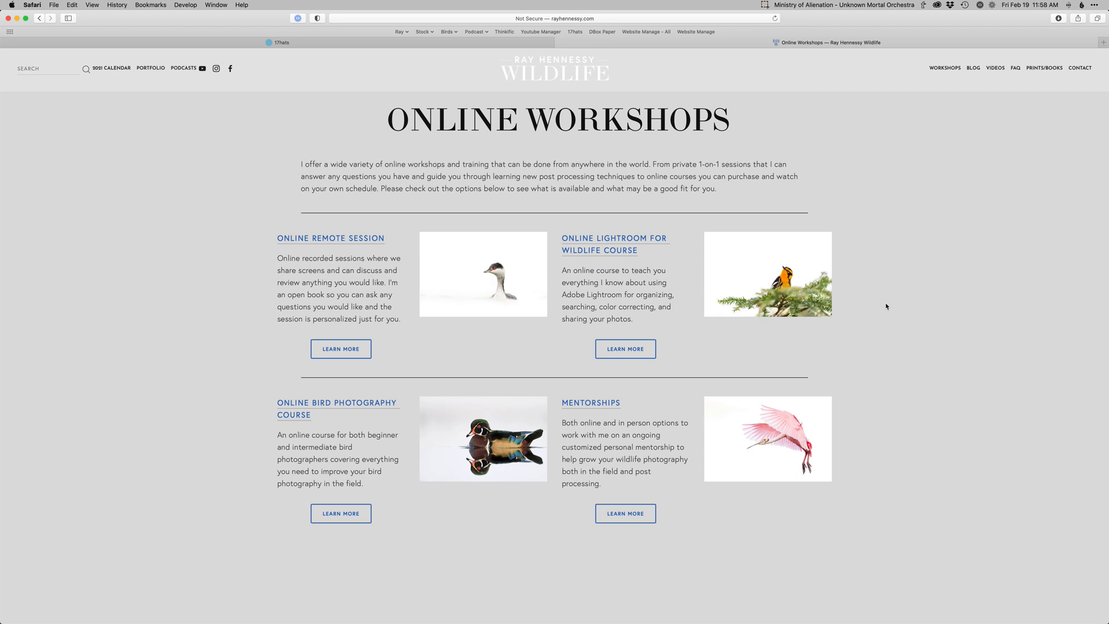
Switch to Lightroom Classic and crop the sparrow photo at its original aspect, trimming the right side and placing the bird near the lower-right third.
{"action": "key", "text": "super+Tab"}
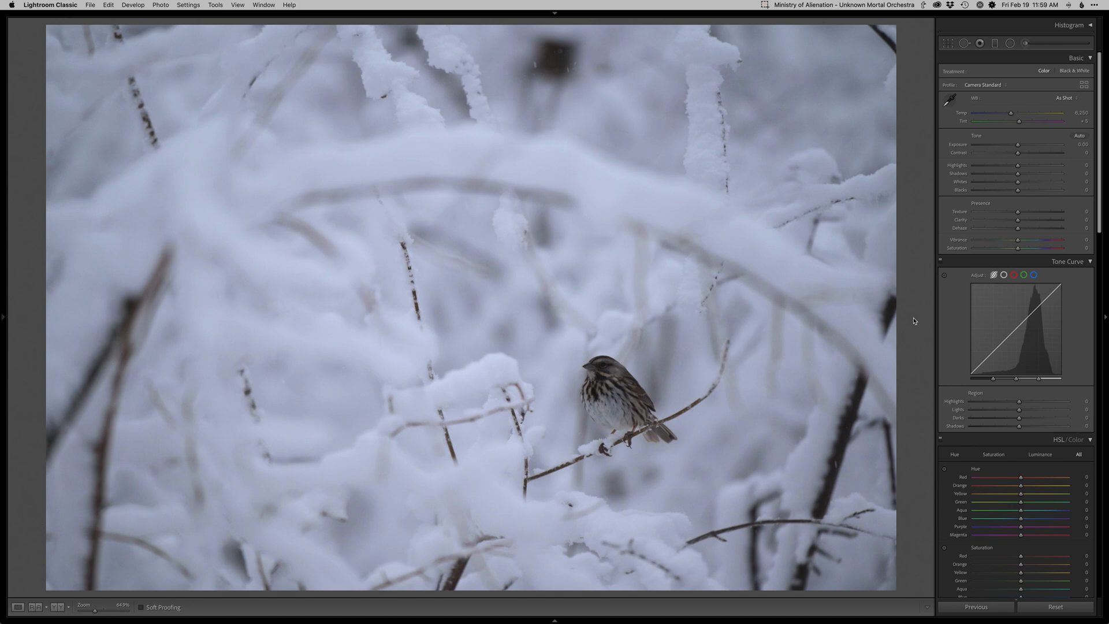
{"action": "key", "text": "r"}
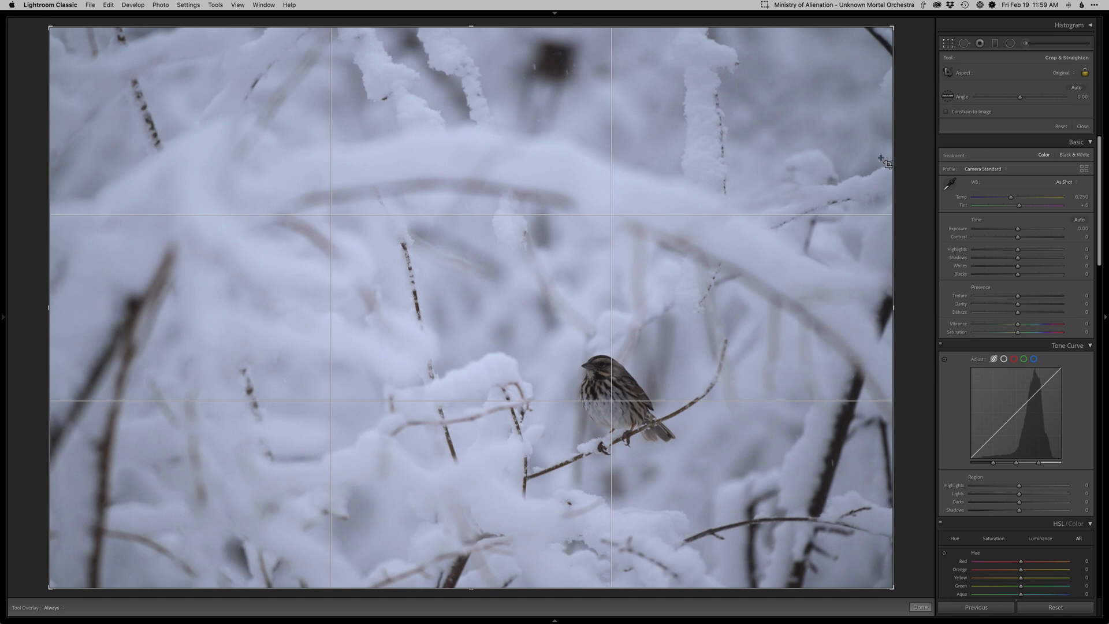
{"action": "left_click_drag", "start_coordinate": [892, 172], "coordinate": [845, 158]}
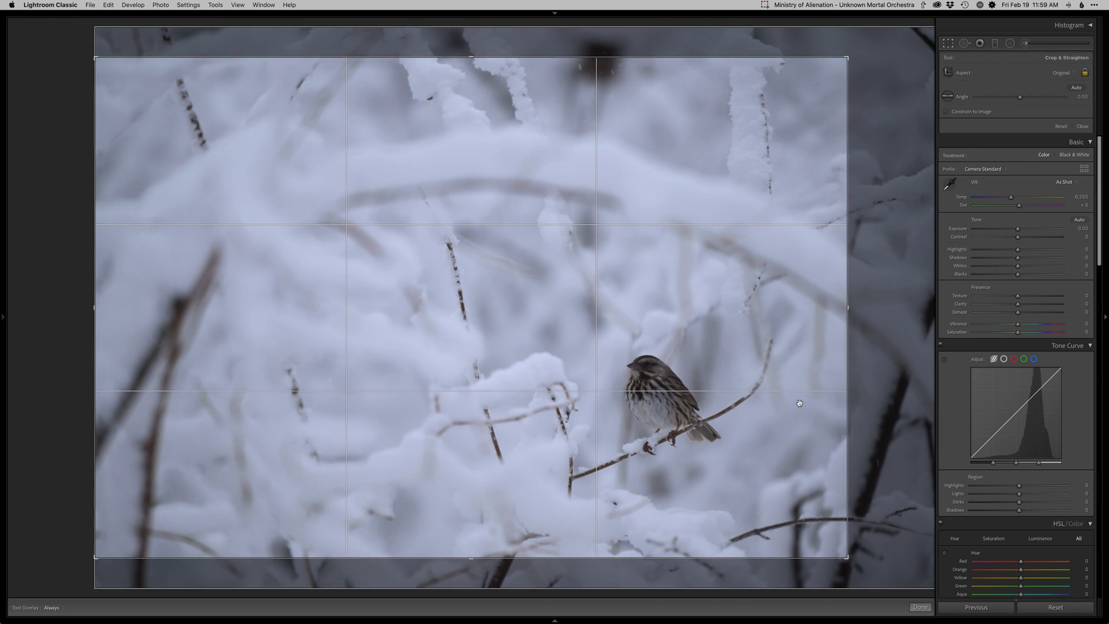
{"action": "left_click_drag", "start_coordinate": [705, 339], "coordinate": [705, 364]}
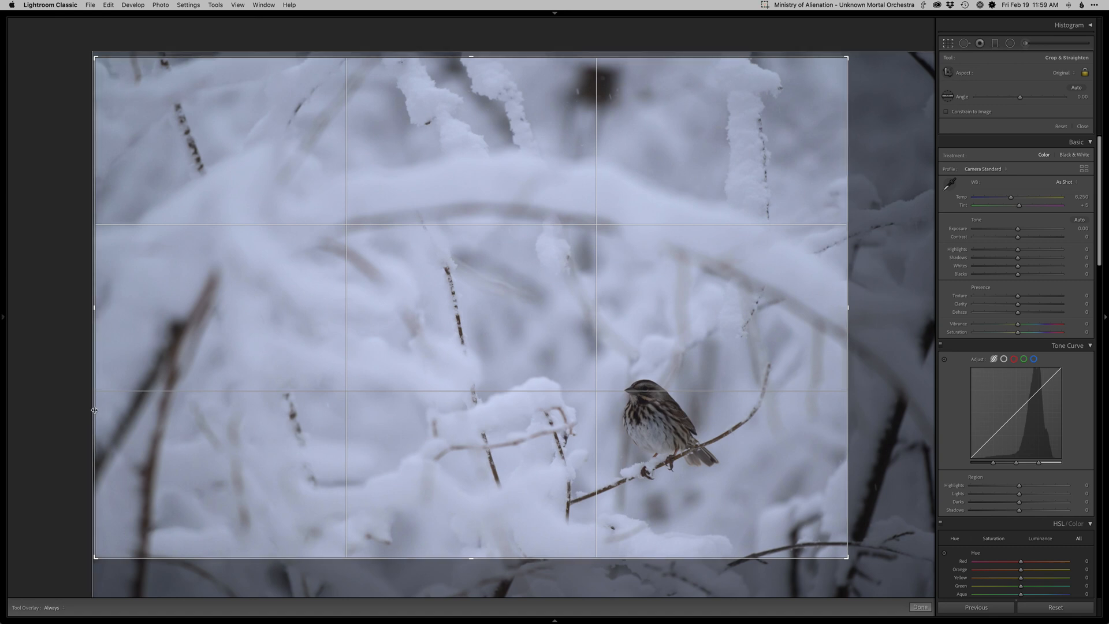
{"action": "left_click_drag", "start_coordinate": [94, 409], "coordinate": [99, 410]}
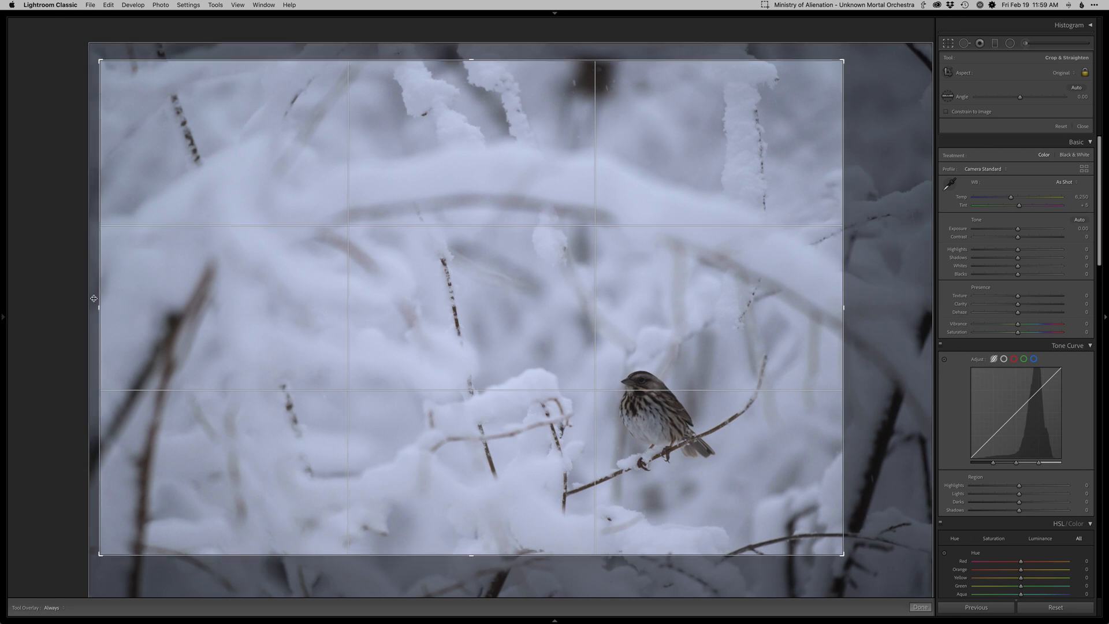
{"action": "left_click_drag", "start_coordinate": [99, 298], "coordinate": [89, 299]}
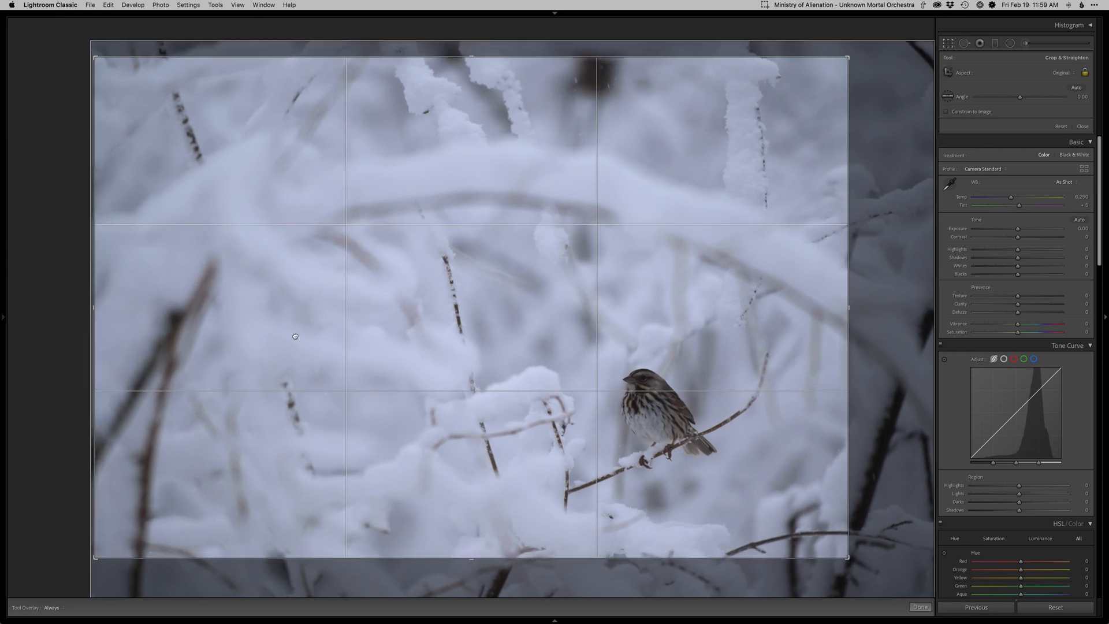
{"action": "left_click_drag", "start_coordinate": [89, 309], "coordinate": [25, 295]}
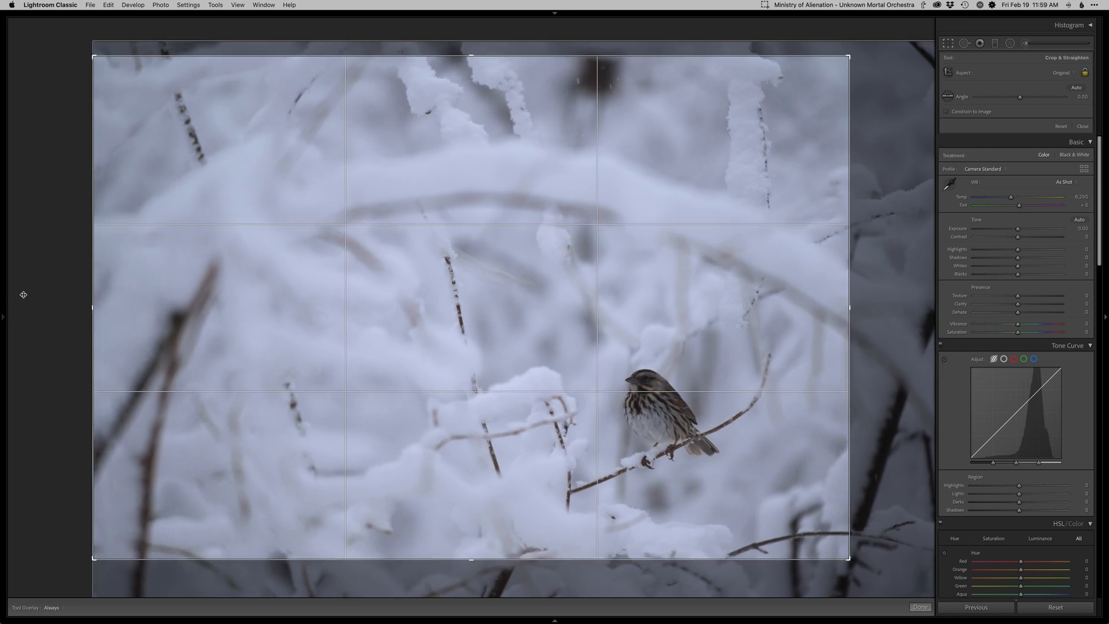
{"action": "key", "text": "Return"}
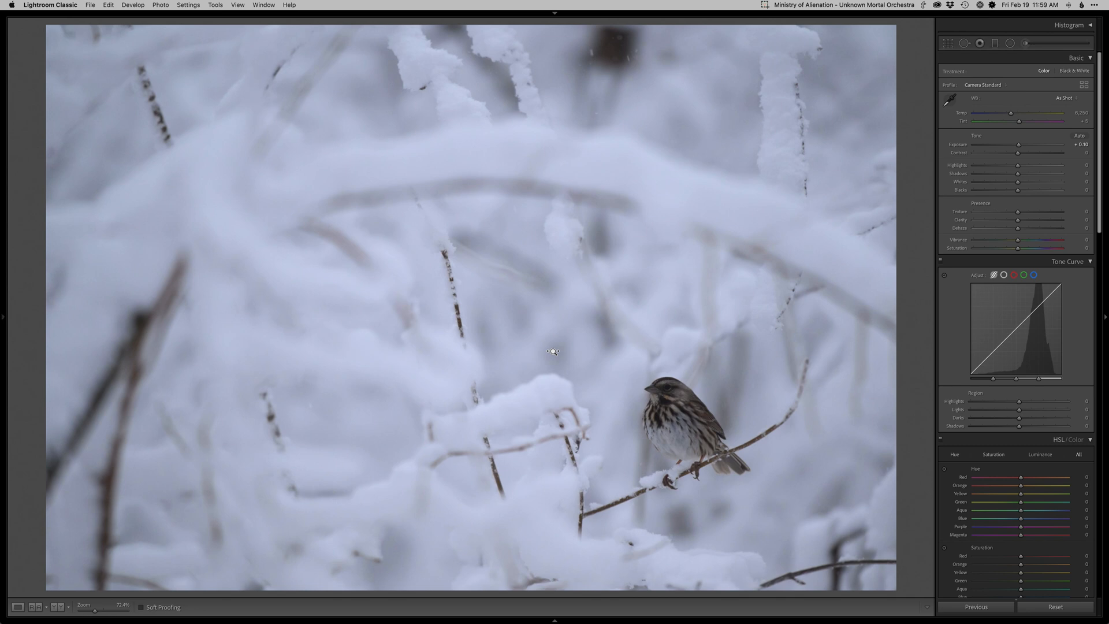
Brighten the photo by setting Exposure to +0.70 and Shadows to +70.
{"action": "key", "text": "i"}
{"action": "key", "text": "i"}
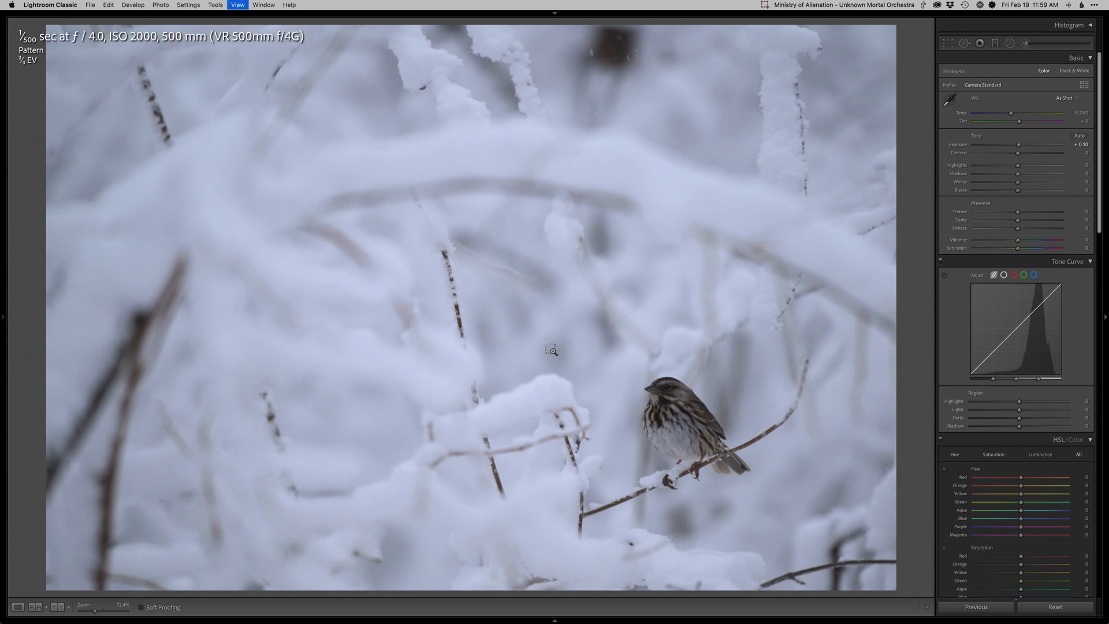
{"action": "key", "text": "="}
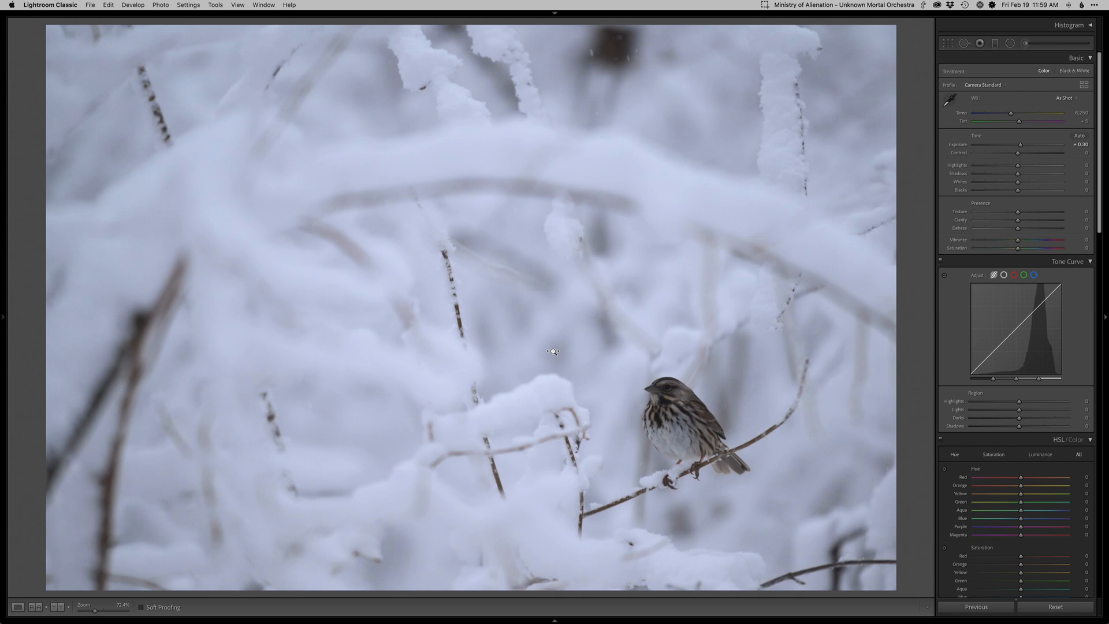
{"action": "key", "text": "="}
{"action": "key", "text": "="}
{"action": "key", "text": "="}
{"action": "key", "text": "="}
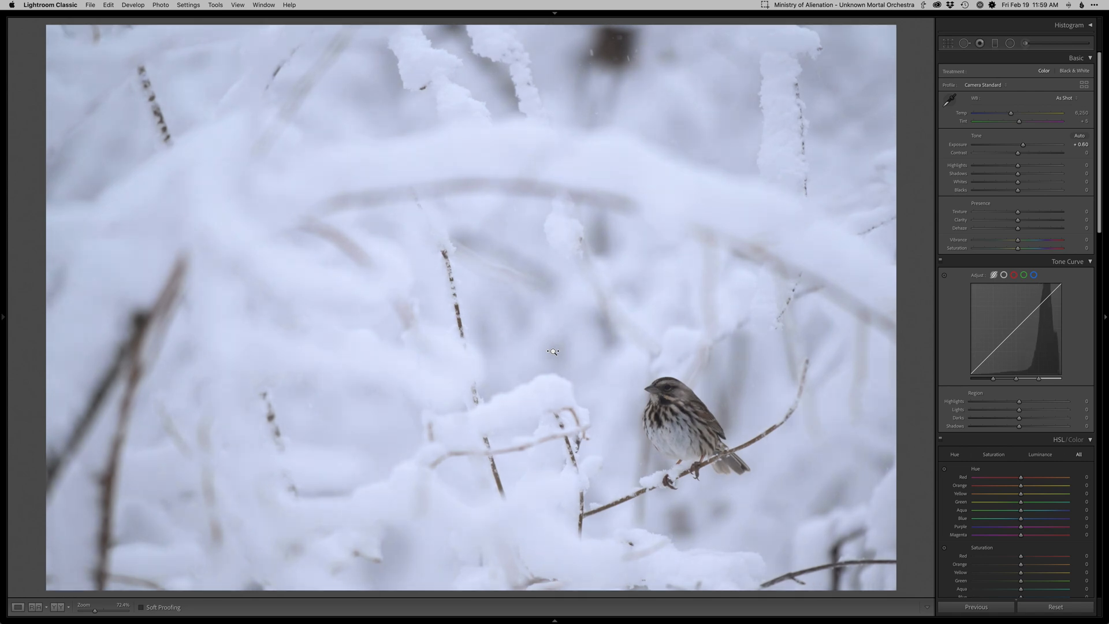
{"action": "key", "text": "="}
{"action": "key", "text": "="}
{"action": "key", "text": "="}
{"action": "key", "text": "="}
{"action": "key", "text": "="}
{"action": "key", "text": "="}
{"action": "key", "text": "="}
{"action": "key", "text": "="}
{"action": "key", "text": "="}
{"action": "key", "text": "="}
{"action": "key", "text": "="}
Set Blacks to -50 and Saturation to +12, with the white balance at Temp 6,850 and Tint -7.
{"action": "key", "text": "."}
{"action": "key", "text": "."}
{"action": "key", "text": "-"}
{"action": "key", "text": "-"}
{"action": "key", "text": "-"}
{"action": "key", "text": "-"}
{"action": "key", "text": "-"}
{"action": "key", "text": "-"}
{"action": "key", "text": "-"}
{"action": "key", "text": "-"}
{"action": "key", "text": "="}
{"action": "key", "text": "="}
{"action": "key", "text": "="}
{"action": "key", "text": "="}
{"action": "key", "text": "."}
{"action": "key", "text": "."}
{"action": "key", "text": "-"}
{"action": "key", "text": "-"}
{"action": "key", "text": "="}
{"action": "key", "text": "="}
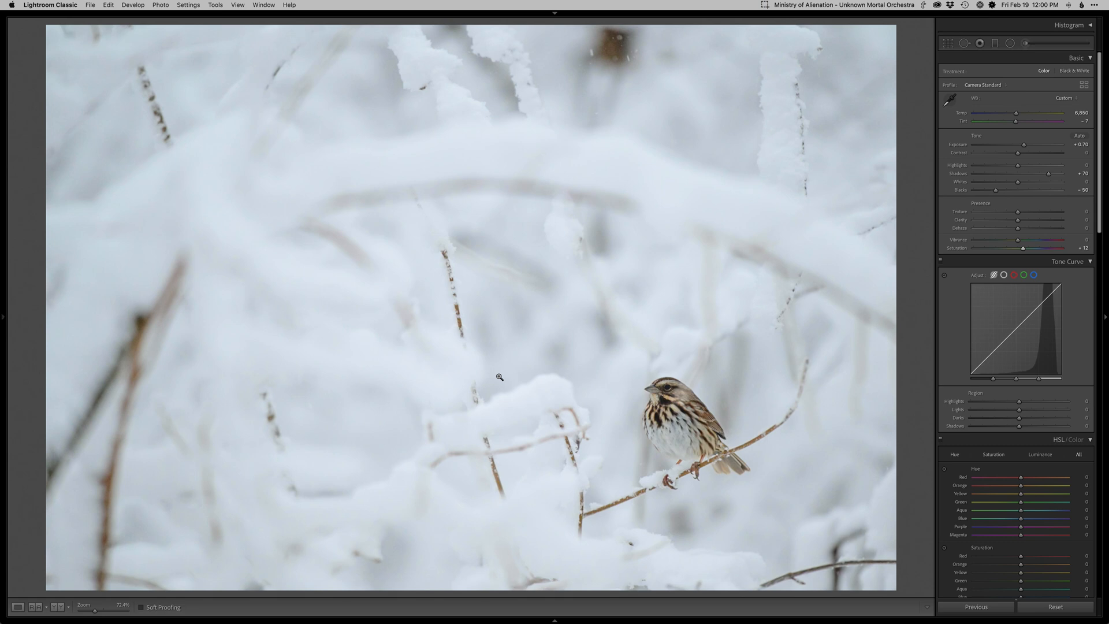
Try opening the photo in Photoshop, and try white balance samples from the bird's belly and the nearby background in Lightroom Classic.
{"action": "key", "text": "super+e"}
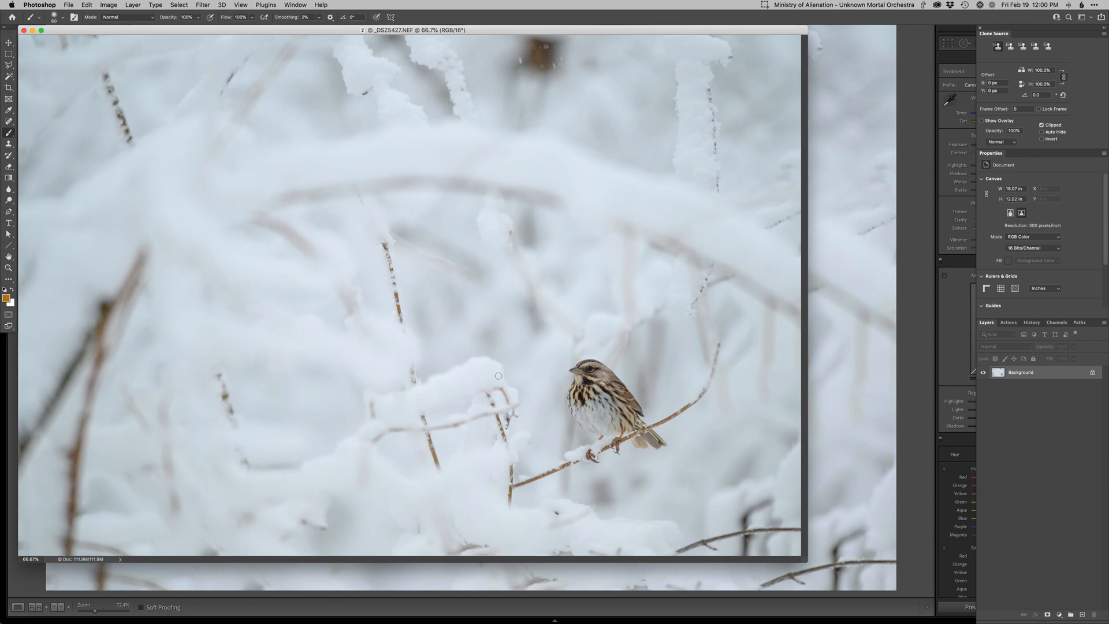
{"action": "left_click", "coordinate": [905, 322]}
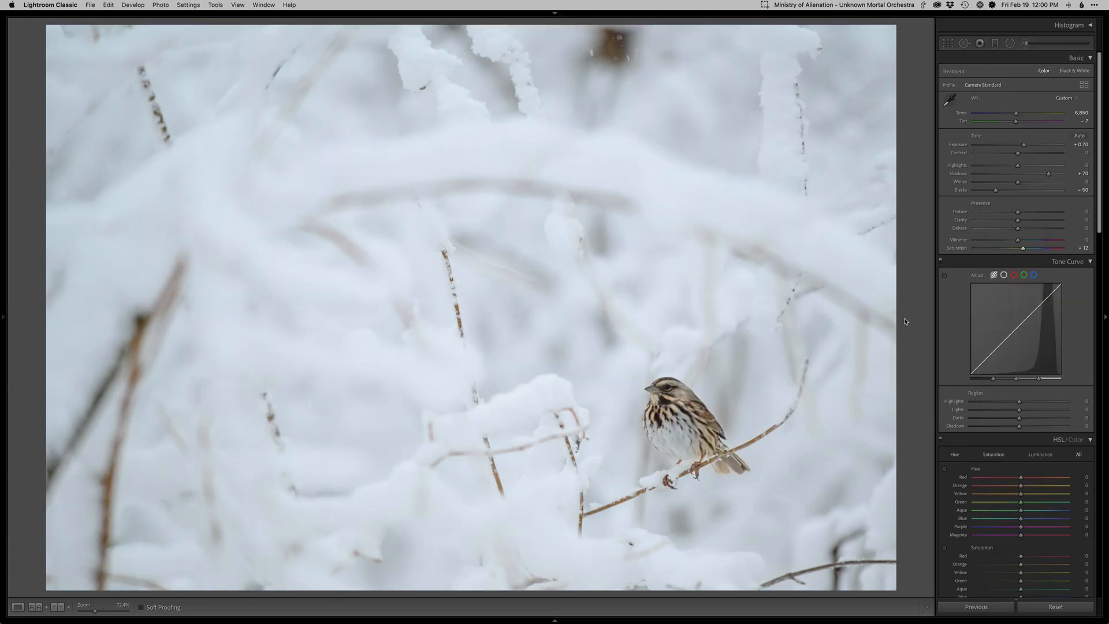
{"action": "left_click", "coordinate": [947, 104]}
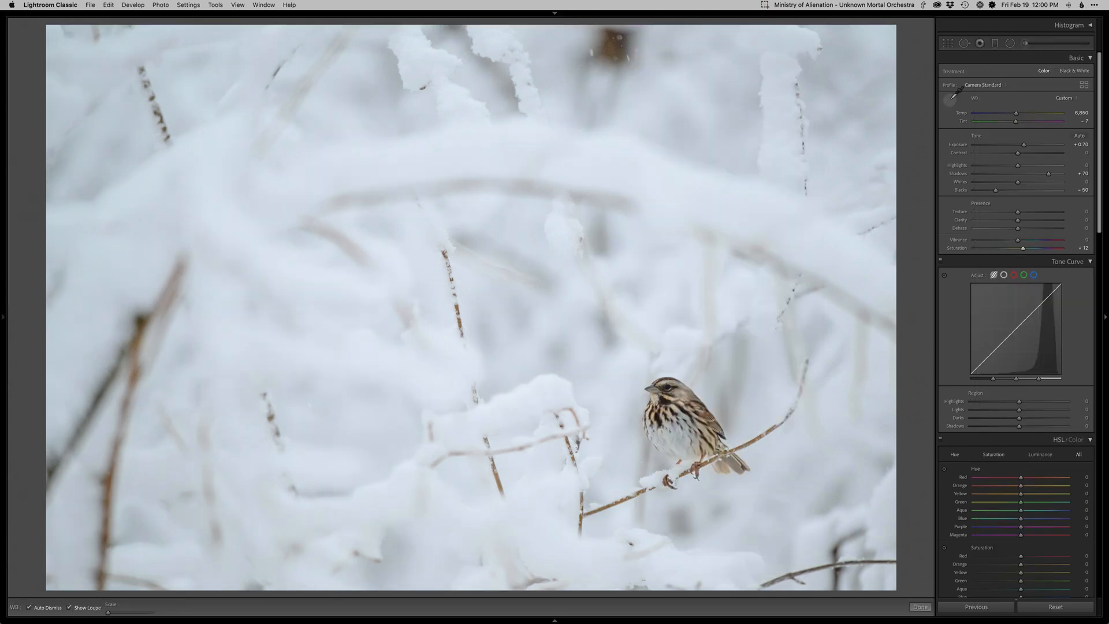
{"action": "left_click", "coordinate": [678, 439]}
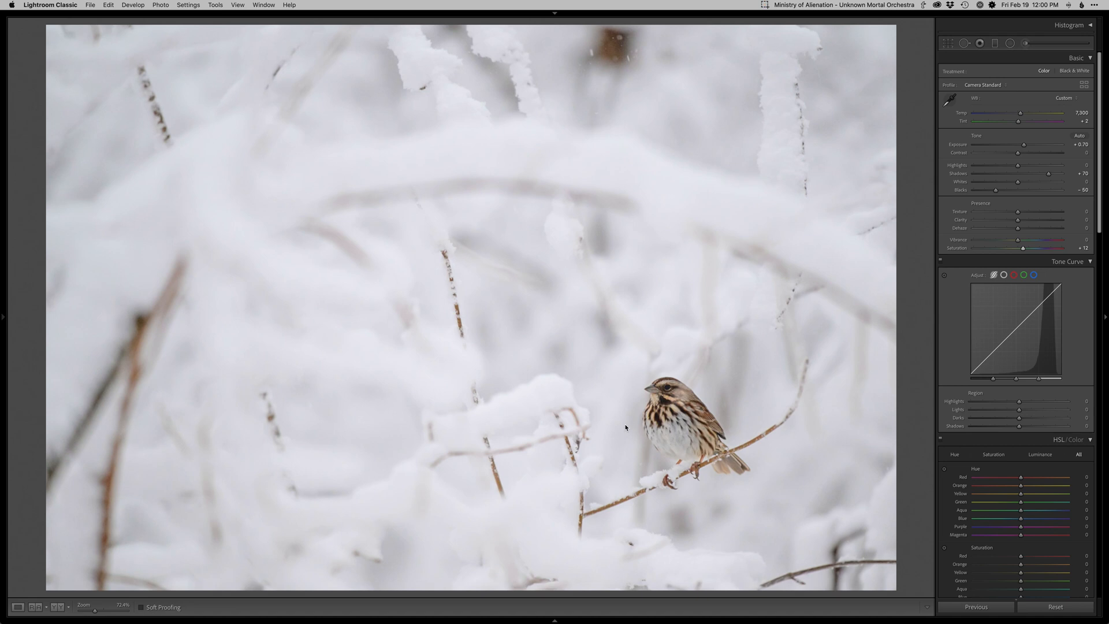
{"action": "key", "text": "w"}
{"action": "left_click", "coordinate": [619, 396]}
{"action": "key", "text": "super+z"}
{"action": "key", "text": "super+z"}
Neutralize the white balance by sampling the blurred background beside the bird, and close the earlier Photoshop copy without saving.
{"action": "key", "text": "w"}
{"action": "left_click", "coordinate": [623, 396]}
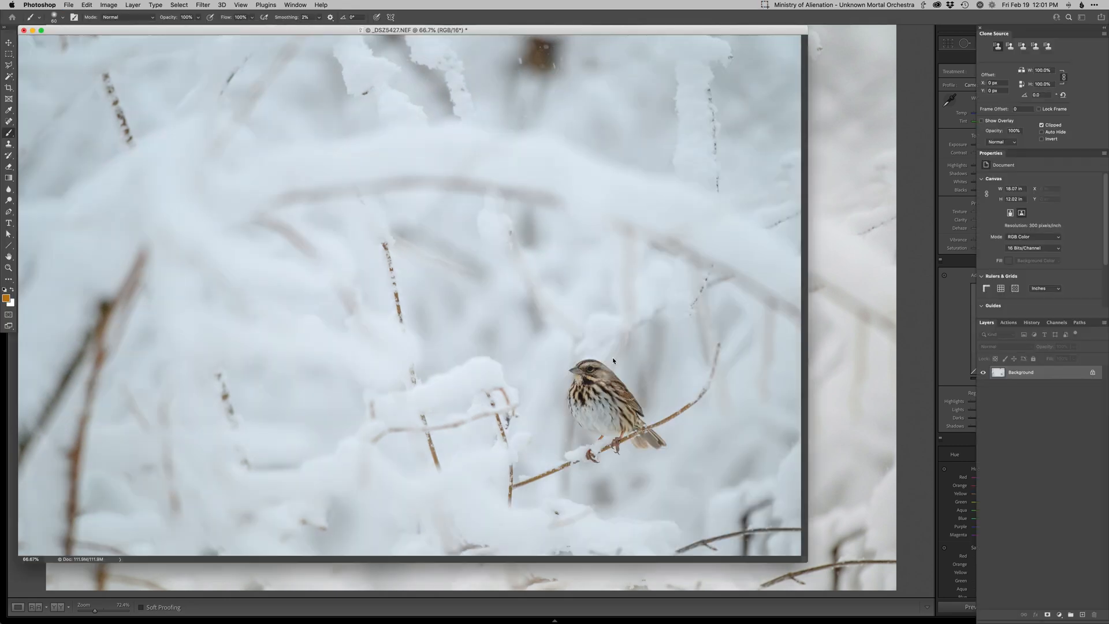
{"action": "key", "text": "super+w"}
{"action": "key", "text": "super+d"}
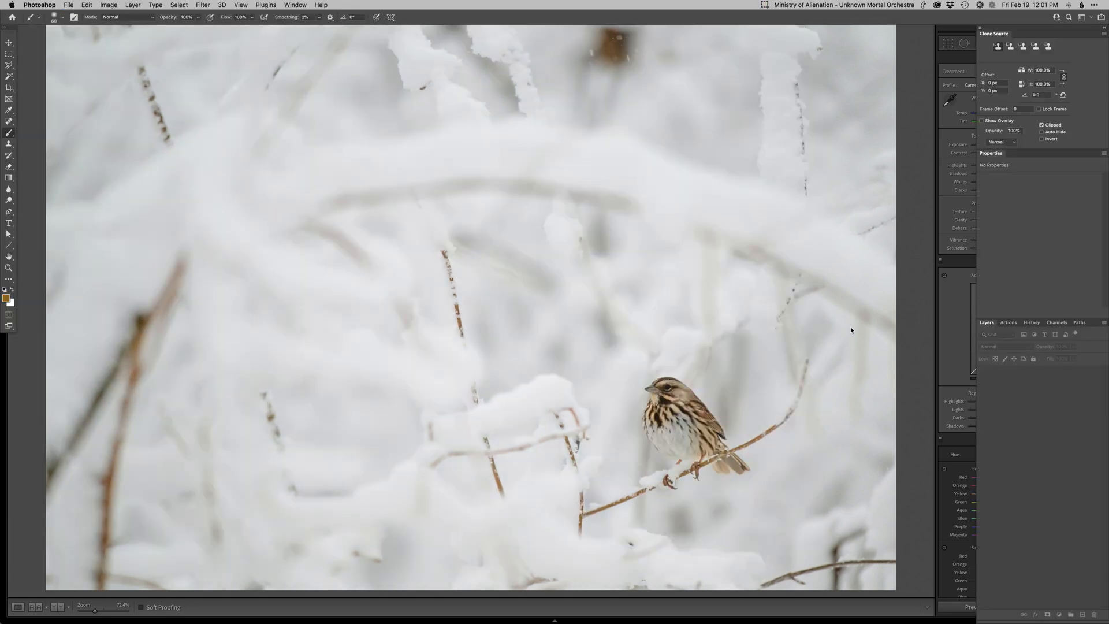
{"action": "left_click", "coordinate": [915, 315]}
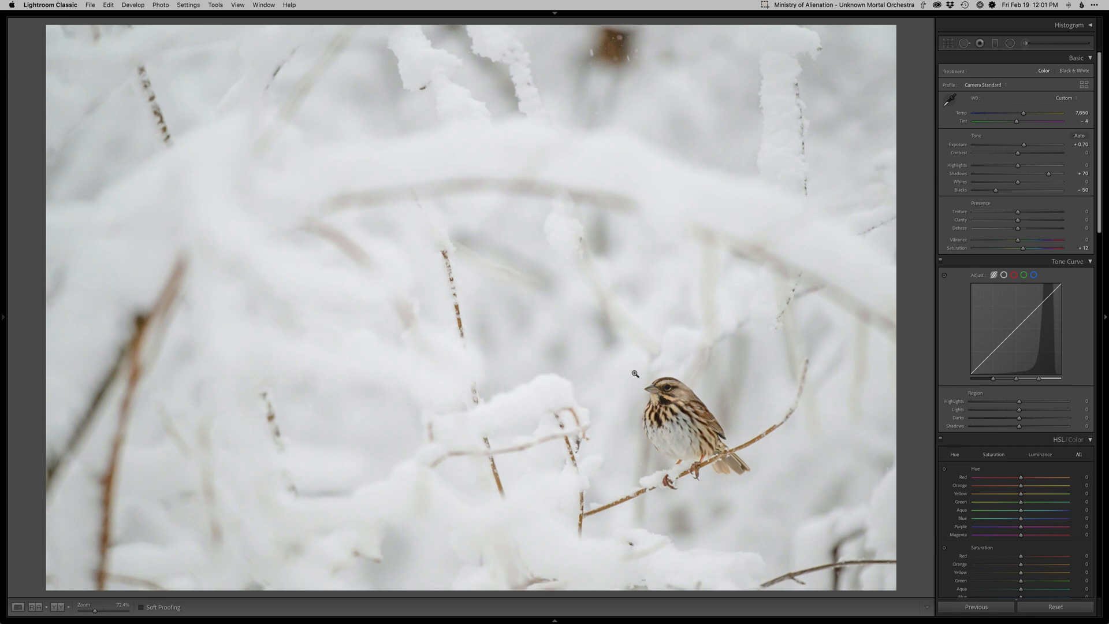
Open the corrected photo in Photoshop and create a Retouch layer for work with the Clone Stamp.
{"action": "key", "text": "super+e"}
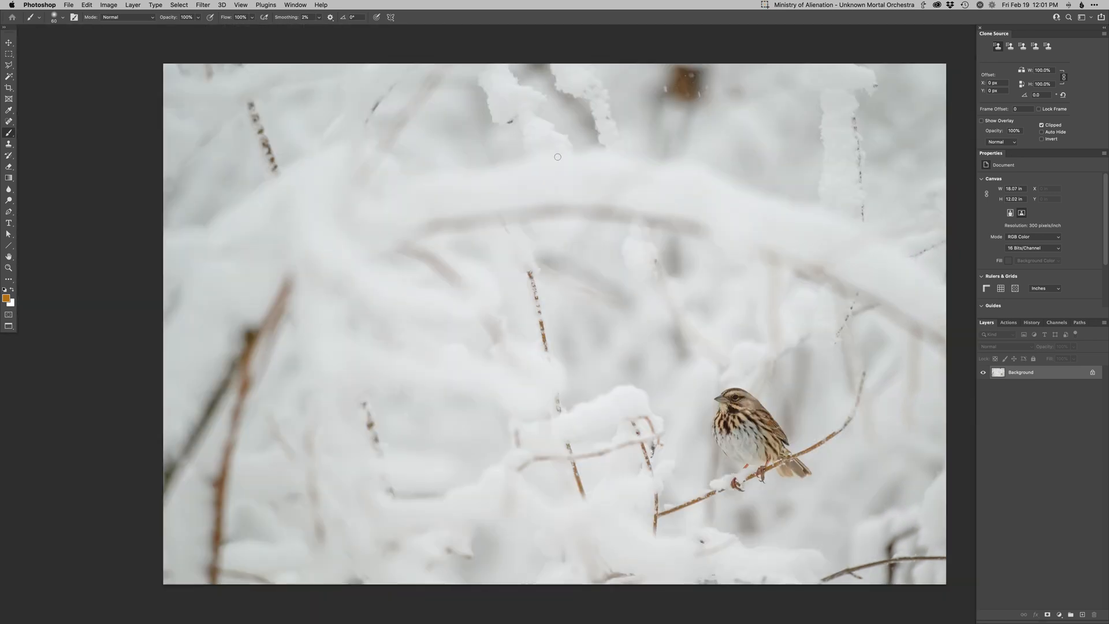
{"action": "left_click_drag", "start_coordinate": [604, 229], "coordinate": [584, 224]}
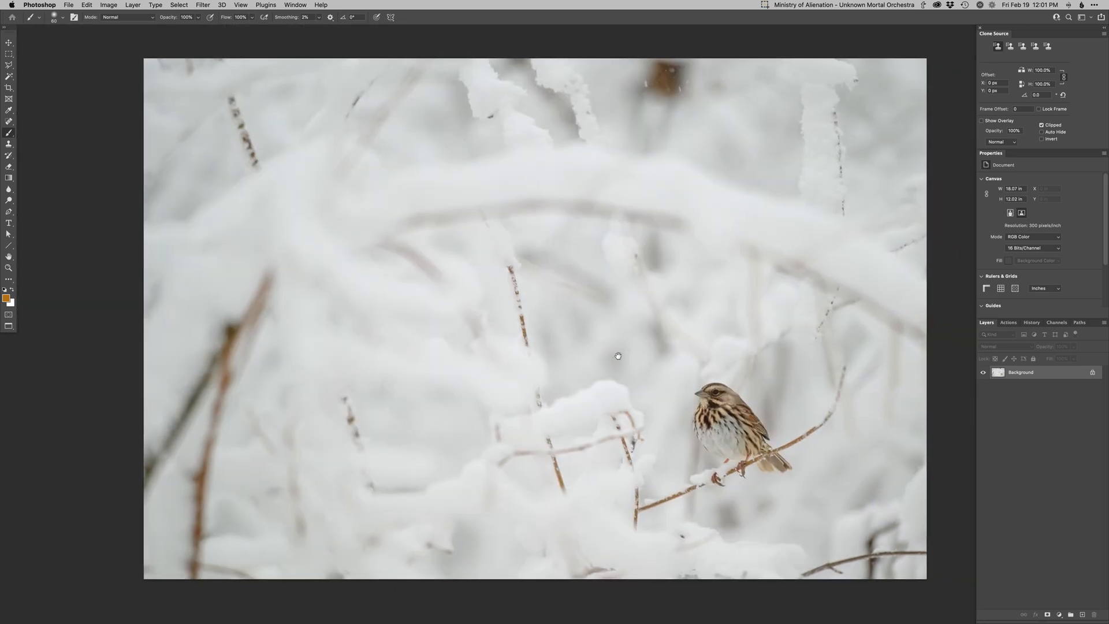
{"action": "key", "text": "F2"}
{"action": "key", "text": "s"}
Clone out the brown blob in the background near the photo's upper edge using nearby snow texture.
{"action": "left_click_drag", "start_coordinate": [688, 116], "coordinate": [719, 127]}
{"action": "left_click", "coordinate": [711, 125], "text": "alt"}
{"action": "mouse_move", "coordinate": [664, 82]}
{"action": "left_mouse_down"}
{"action": "mouse_move", "coordinate": [710, 118]}
{"action": "mouse_move", "coordinate": [664, 82]}
{"action": "mouse_move", "coordinate": [644, 83]}
{"action": "mouse_move", "coordinate": [671, 80]}
{"action": "mouse_move", "coordinate": [660, 60]}
{"action": "left_mouse_up"}
{"action": "left_click", "coordinate": [715, 119], "text": "alt"}
{"action": "left_click", "coordinate": [717, 123], "text": "alt"}
{"action": "left_click", "coordinate": [727, 115], "text": "alt"}
{"action": "left_click_drag", "start_coordinate": [706, 86], "coordinate": [714, 87]}
{"action": "left_click", "coordinate": [700, 116], "text": "alt"}
Clone out the dark branches in the lower-right corner of the photo with surrounding snow.
{"action": "left_click_drag", "start_coordinate": [851, 500], "coordinate": [839, 501]}
{"action": "left_click", "coordinate": [830, 496], "text": "alt"}
{"action": "mouse_move", "coordinate": [816, 566]}
{"action": "left_mouse_down"}
{"action": "mouse_move", "coordinate": [857, 558]}
{"action": "mouse_move", "coordinate": [854, 567]}
{"action": "mouse_move", "coordinate": [878, 530]}
{"action": "left_mouse_up"}
{"action": "left_click", "coordinate": [851, 486], "text": "alt"}
{"action": "left_click", "coordinate": [854, 473], "text": "alt"}
{"action": "left_click_drag", "start_coordinate": [877, 568], "coordinate": [901, 555]}
{"action": "mouse_move", "coordinate": [836, 565]}
{"action": "left_mouse_down"}
{"action": "mouse_move", "coordinate": [803, 566]}
{"action": "mouse_move", "coordinate": [891, 557]}
{"action": "mouse_move", "coordinate": [890, 525]}
{"action": "left_mouse_up"}
{"action": "left_click", "coordinate": [871, 472], "text": "alt"}
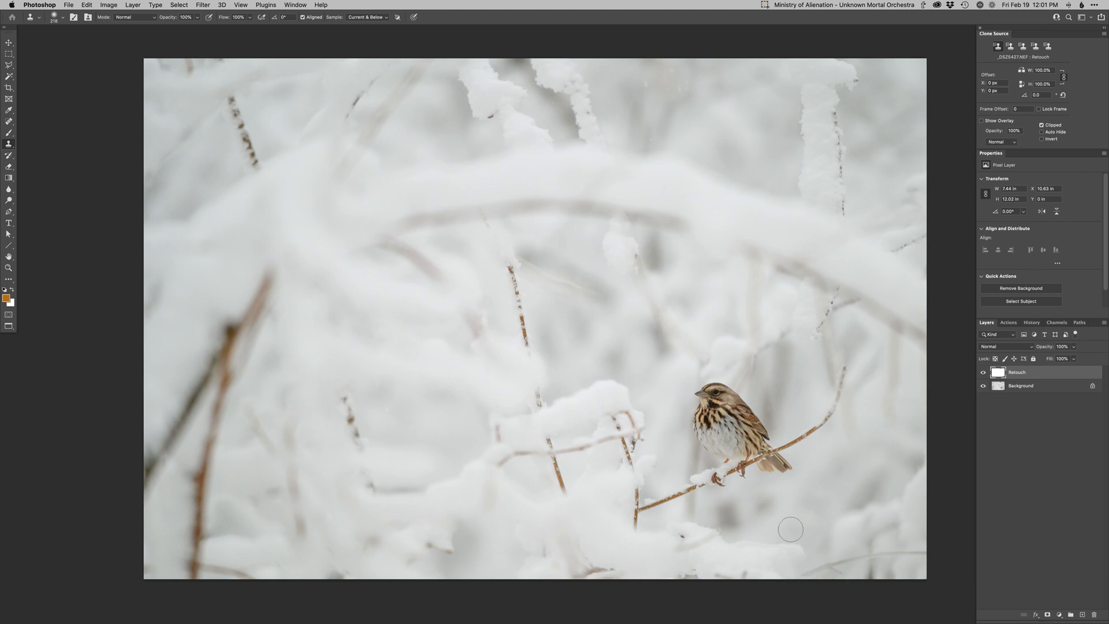
Clone soft snow over the large out-of-focus branches along the photo's left side with a larger brush.
{"action": "key", "text": "]"}
{"action": "left_click", "coordinate": [317, 342], "text": "alt"}
{"action": "left_click_drag", "start_coordinate": [351, 395], "coordinate": [371, 450]}
{"action": "left_click", "coordinate": [274, 315], "text": "alt"}
{"action": "left_click_drag", "start_coordinate": [261, 288], "coordinate": [223, 436]}
{"action": "left_click", "coordinate": [303, 331], "text": "alt"}
{"action": "left_click", "coordinate": [309, 325], "text": "alt"}
{"action": "left_click", "coordinate": [302, 339], "text": "alt"}
{"action": "left_click_drag", "start_coordinate": [235, 372], "coordinate": [216, 424]}
{"action": "left_click", "coordinate": [287, 344], "text": "alt"}
{"action": "mouse_move", "coordinate": [209, 353]}
{"action": "left_mouse_down"}
{"action": "mouse_move", "coordinate": [193, 392]}
{"action": "mouse_move", "coordinate": [214, 363]}
{"action": "left_mouse_up"}
{"action": "left_click", "coordinate": [309, 333], "text": "alt"}
{"action": "left_click", "coordinate": [337, 296], "text": "alt"}
{"action": "mouse_move", "coordinate": [180, 403]}
{"action": "left_mouse_down"}
{"action": "mouse_move", "coordinate": [171, 438]}
{"action": "mouse_move", "coordinate": [187, 434]}
{"action": "mouse_move", "coordinate": [154, 451]}
{"action": "mouse_move", "coordinate": [145, 474]}
{"action": "mouse_move", "coordinate": [209, 397]}
{"action": "left_mouse_up"}
{"action": "left_click", "coordinate": [316, 341], "text": "alt"}
{"action": "left_click", "coordinate": [311, 355], "text": "alt"}
{"action": "mouse_move", "coordinate": [222, 431]}
{"action": "left_mouse_down"}
{"action": "mouse_move", "coordinate": [204, 515]}
{"action": "mouse_move", "coordinate": [196, 499]}
{"action": "mouse_move", "coordinate": [212, 434]}
{"action": "left_mouse_up"}
{"action": "left_click", "coordinate": [294, 353], "text": "alt"}
{"action": "left_click", "coordinate": [292, 370], "text": "alt"}
{"action": "mouse_move", "coordinate": [202, 513]}
{"action": "left_mouse_down"}
{"action": "mouse_move", "coordinate": [194, 575]}
{"action": "mouse_move", "coordinate": [231, 567]}
{"action": "left_mouse_up"}
{"action": "left_click", "coordinate": [280, 388], "text": "alt"}
{"action": "left_click", "coordinate": [302, 272], "text": "alt"}
Clone out the dark speckled stem in the photo's upper-left area using nearby background.
{"action": "left_click", "coordinate": [198, 179], "text": "alt"}
{"action": "mouse_move", "coordinate": [231, 150]}
{"action": "left_mouse_down"}
{"action": "mouse_move", "coordinate": [251, 157]}
{"action": "mouse_move", "coordinate": [234, 101]}
{"action": "mouse_move", "coordinate": [182, 80]}
{"action": "left_mouse_up"}
{"action": "left_click", "coordinate": [213, 130], "text": "alt"}
{"action": "left_click", "coordinate": [224, 108], "text": "alt"}
{"action": "left_click", "coordinate": [232, 114]}
{"action": "left_click", "coordinate": [217, 166], "text": "alt"}
{"action": "left_click_drag", "start_coordinate": [240, 152], "coordinate": [244, 154]}
Add a layer mask to the Retouch layer and brush it to faintly restore the removed stem and branches on the photo's left side.
{"action": "key", "text": "super+shift+m"}
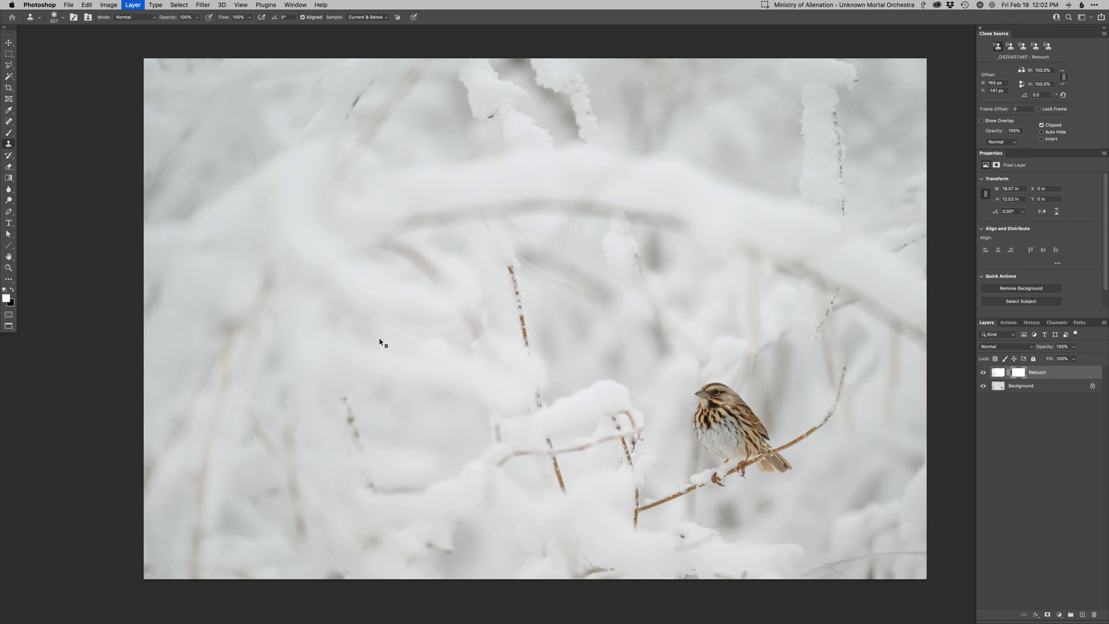
{"action": "key", "text": "b"}
{"action": "right_click", "coordinate": [308, 263]}
{"action": "left_click_drag", "start_coordinate": [312, 350], "coordinate": [328, 351]}
{"action": "key", "text": "x"}
{"action": "left_click_drag", "start_coordinate": [256, 162], "coordinate": [272, 162]}
{"action": "mouse_move", "coordinate": [250, 154]}
{"action": "left_mouse_down"}
{"action": "mouse_move", "coordinate": [230, 130]}
{"action": "mouse_move", "coordinate": [234, 104]}
{"action": "left_mouse_up"}
{"action": "key", "text": "x"}
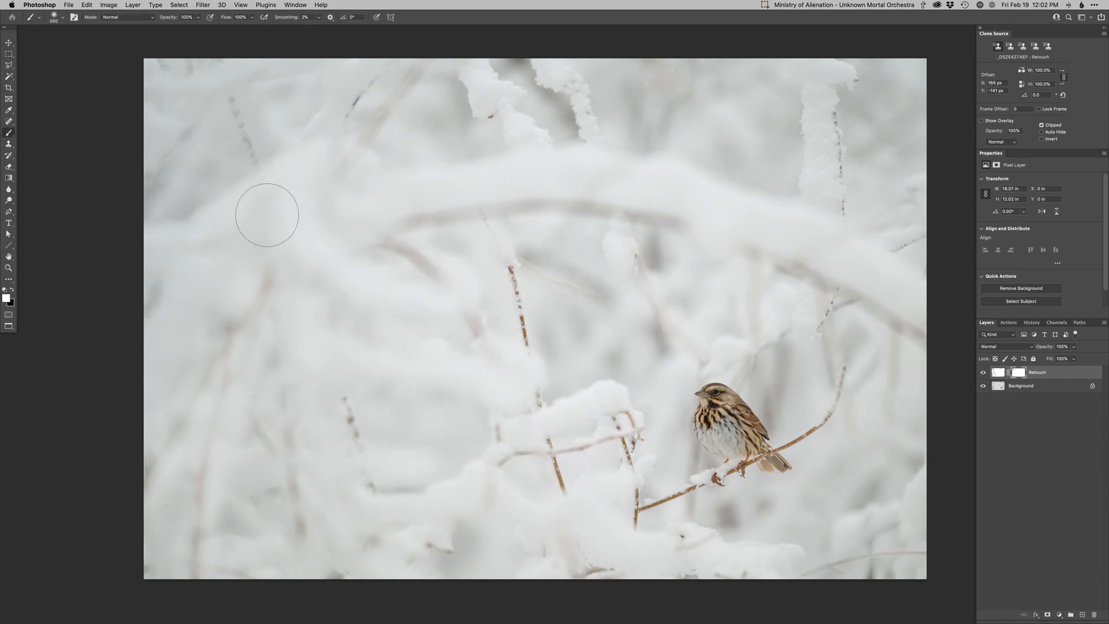
{"action": "key", "text": "x"}
{"action": "left_click_drag", "start_coordinate": [250, 306], "coordinate": [148, 479]}
{"action": "key", "text": "x"}
{"action": "left_click", "coordinate": [517, 308], "text": "alt"}
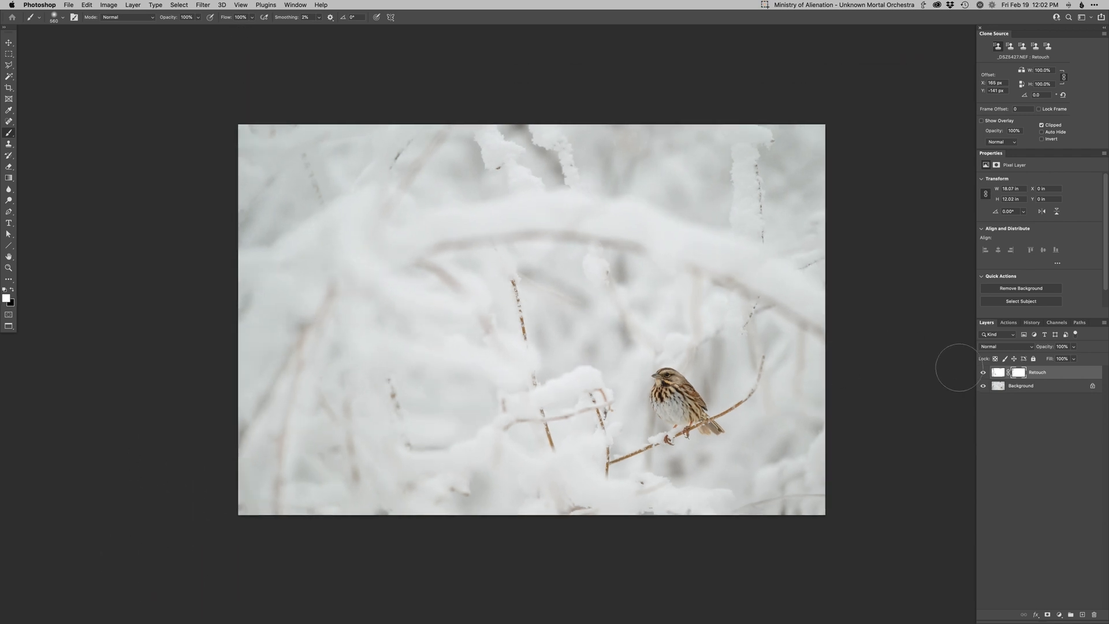
Clone over the faint dark detail in the background above the bird on the Retouch layer's pixels.
{"action": "left_click", "coordinate": [997, 372]}
{"action": "key", "text": "s"}
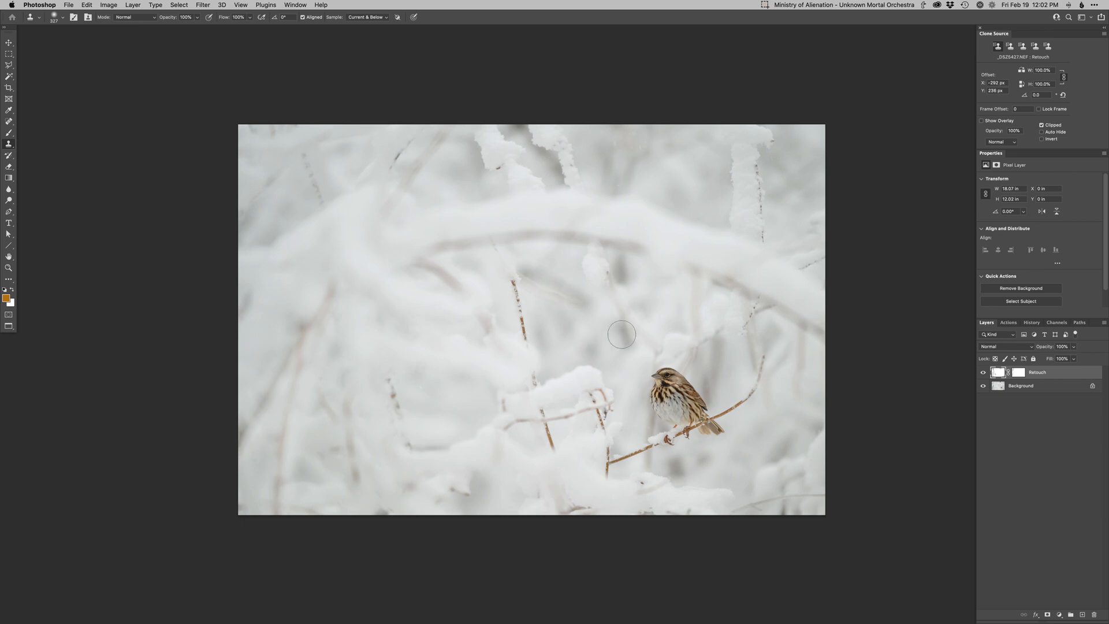
{"action": "left_click", "coordinate": [635, 271], "text": "alt"}
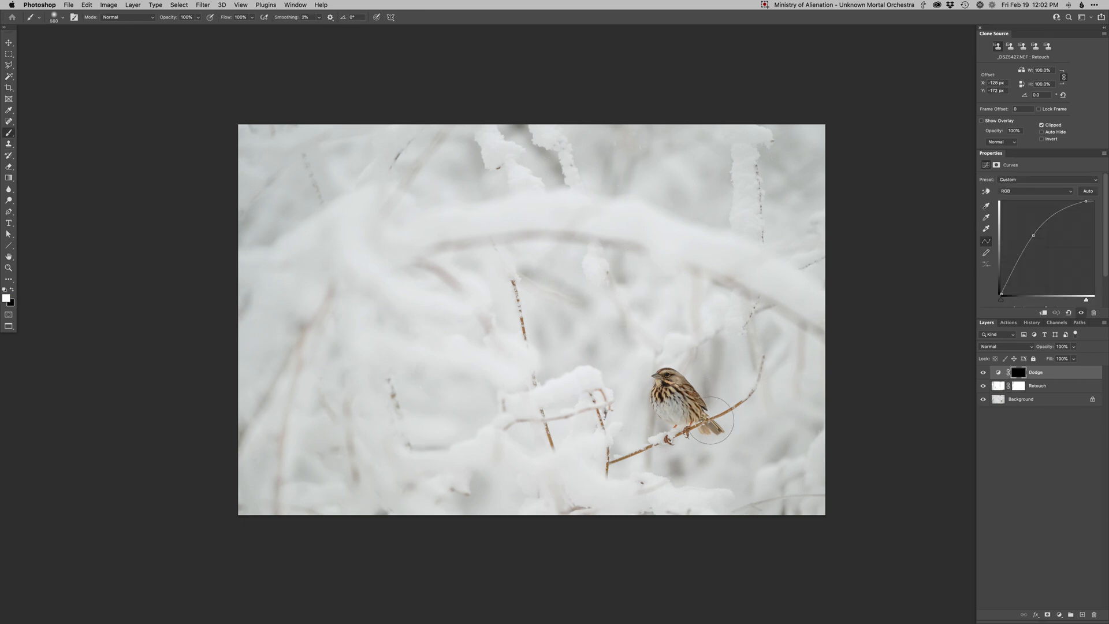
Dodge the sparrow's body and eye area on separate Dodge layers, adding a third Dodge layer above them.
{"action": "mouse_move", "coordinate": [693, 379]}
{"action": "left_mouse_down"}
{"action": "mouse_move", "coordinate": [693, 363]}
{"action": "mouse_move", "coordinate": [709, 359]}
{"action": "mouse_move", "coordinate": [675, 359]}
{"action": "mouse_move", "coordinate": [699, 423]}
{"action": "left_mouse_up"}
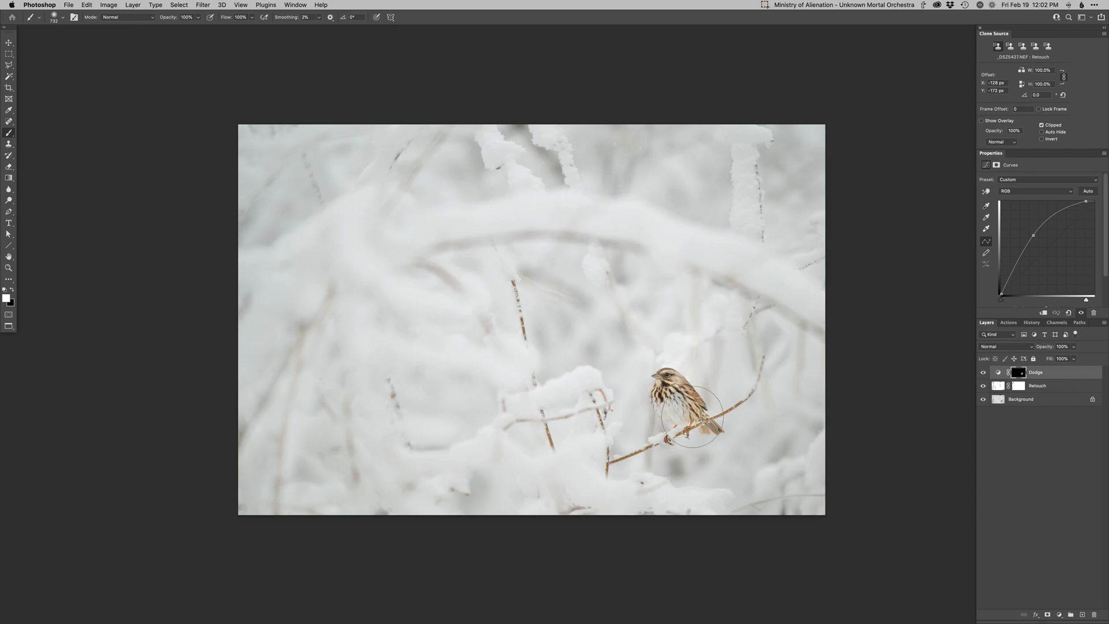
{"action": "key", "text": "super+j"}
{"action": "mouse_move", "coordinate": [666, 382]}
{"action": "left_mouse_down"}
{"action": "mouse_move", "coordinate": [708, 382]}
{"action": "mouse_move", "coordinate": [375, 387]}
{"action": "left_mouse_up"}
{"action": "mouse_move", "coordinate": [694, 370]}
{"action": "left_mouse_down"}
{"action": "mouse_move", "coordinate": [716, 370]}
{"action": "mouse_move", "coordinate": [666, 359]}
{"action": "mouse_move", "coordinate": [679, 350]}
{"action": "left_mouse_up"}
{"action": "key", "text": "super+j"}
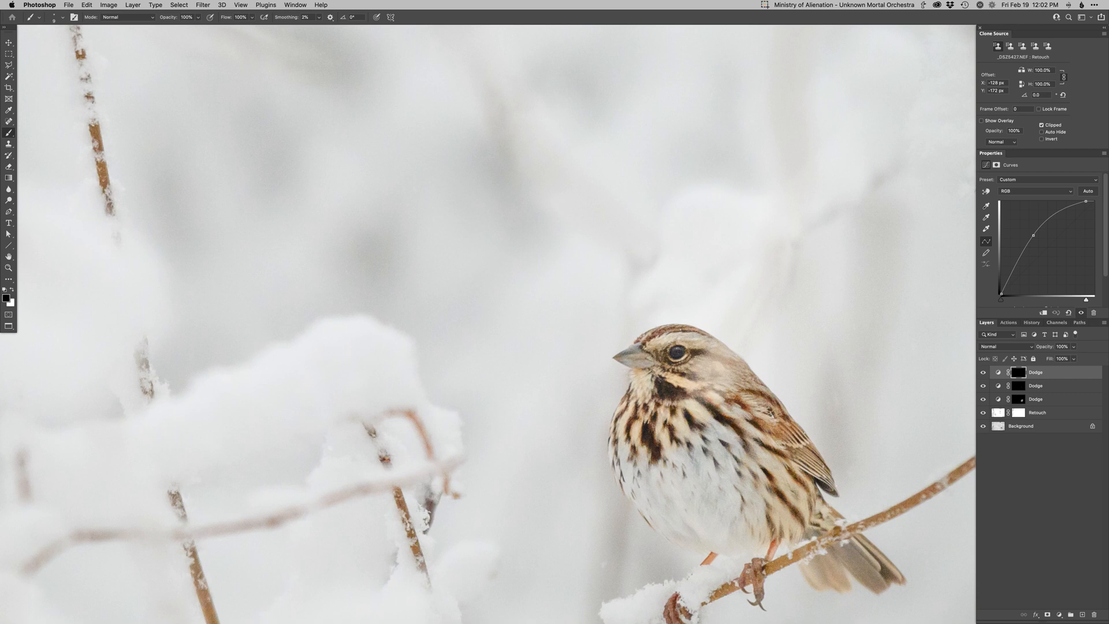
Brush around the sparrow's eye on the lowest Dodge layer's mask in black, and toggle the Dodge layers' visibility to compare.
{"action": "left_click", "coordinate": [1018, 398]}
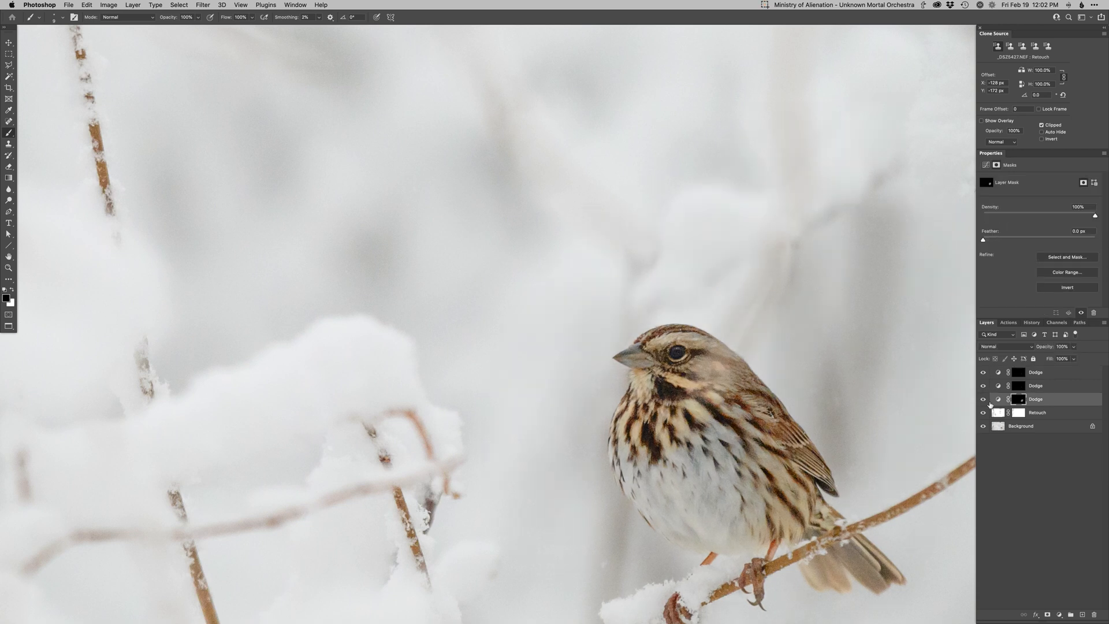
{"action": "left_click_drag", "start_coordinate": [672, 356], "coordinate": [676, 352]}
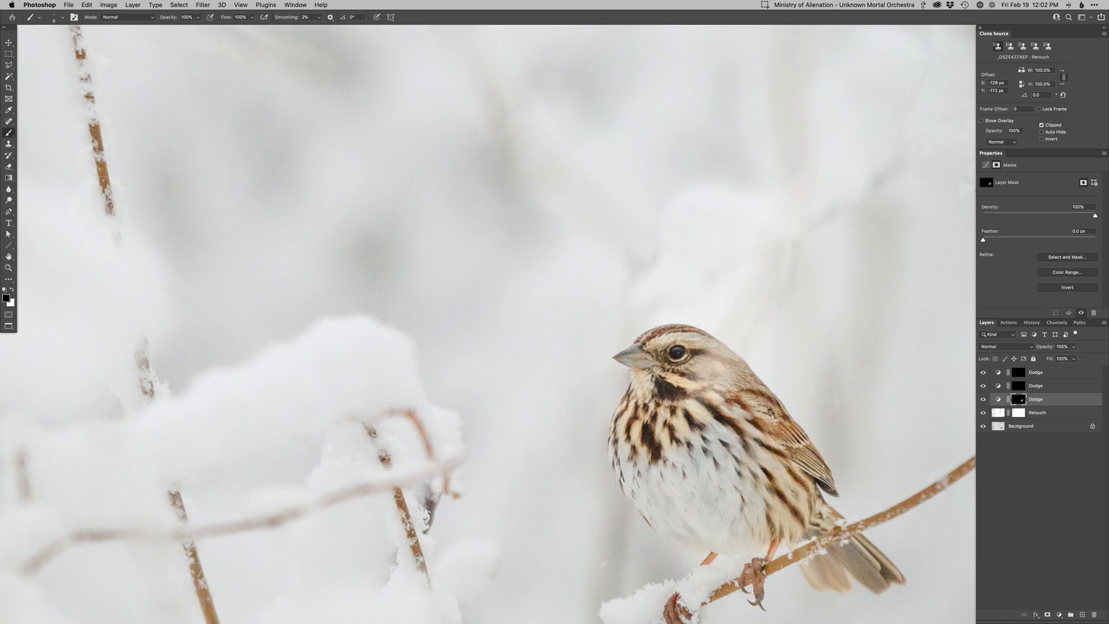
{"action": "left_click", "coordinate": [675, 359], "text": "alt"}
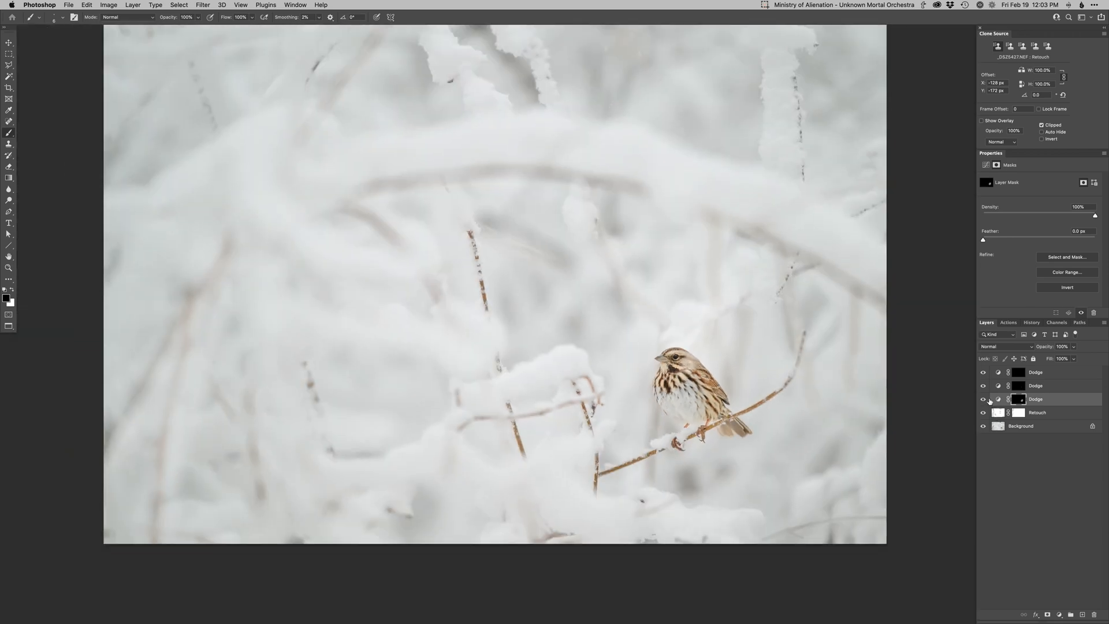
{"action": "mouse_move", "coordinate": [984, 399]}
{"action": "left_mouse_down"}
{"action": "mouse_move", "coordinate": [984, 378]}
{"action": "mouse_move", "coordinate": [982, 403]}
{"action": "left_mouse_up"}
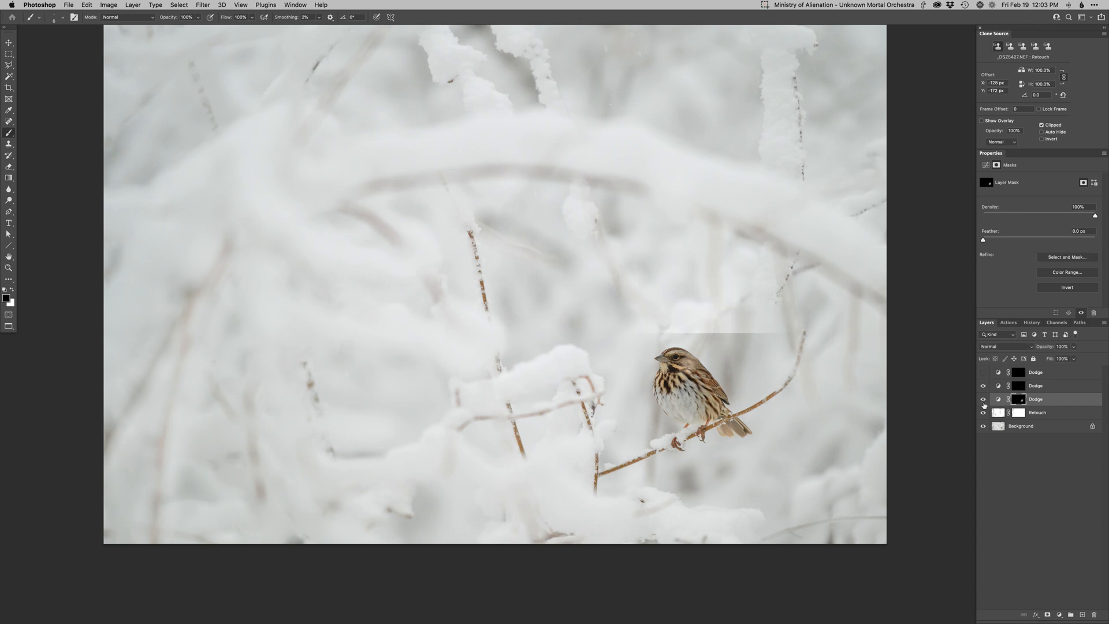
Show the top Dodge layer again and dodge a small detail of the sparrow on its mask with a tiny brush.
{"action": "left_click_drag", "start_coordinate": [654, 387], "coordinate": [731, 404], "text": "ctrl+alt"}
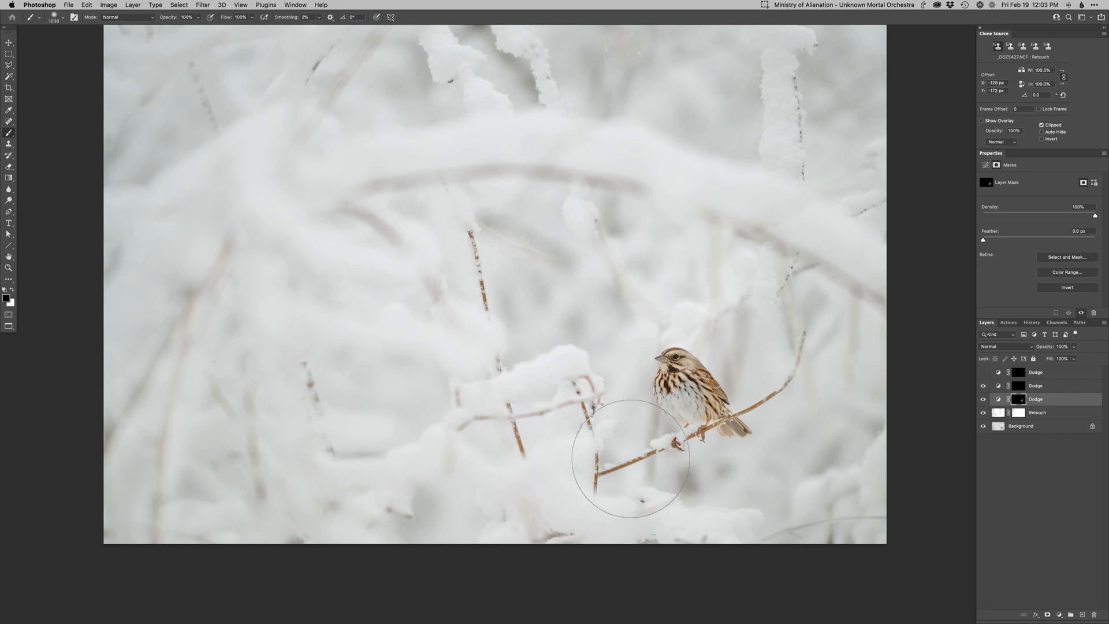
{"action": "left_click_drag", "start_coordinate": [712, 394], "coordinate": [647, 394], "text": "ctrl+alt"}
{"action": "left_click", "coordinate": [1013, 387]}
{"action": "scroll", "coordinate": [671, 358], "scroll_direction": "up", "scroll_amount": 5}
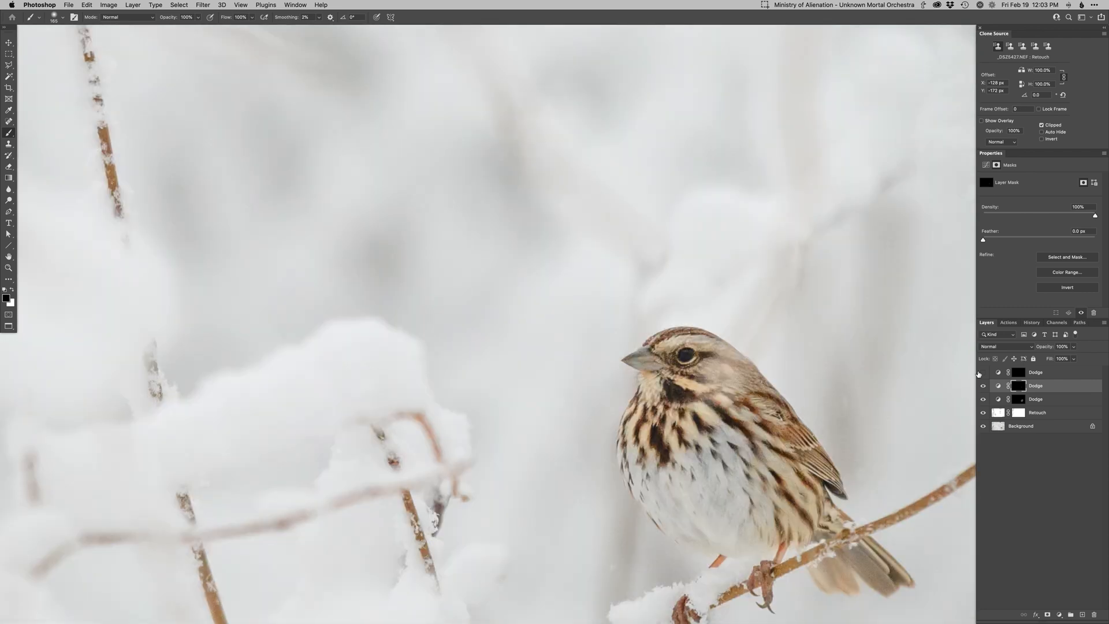
{"action": "left_click", "coordinate": [1009, 372]}
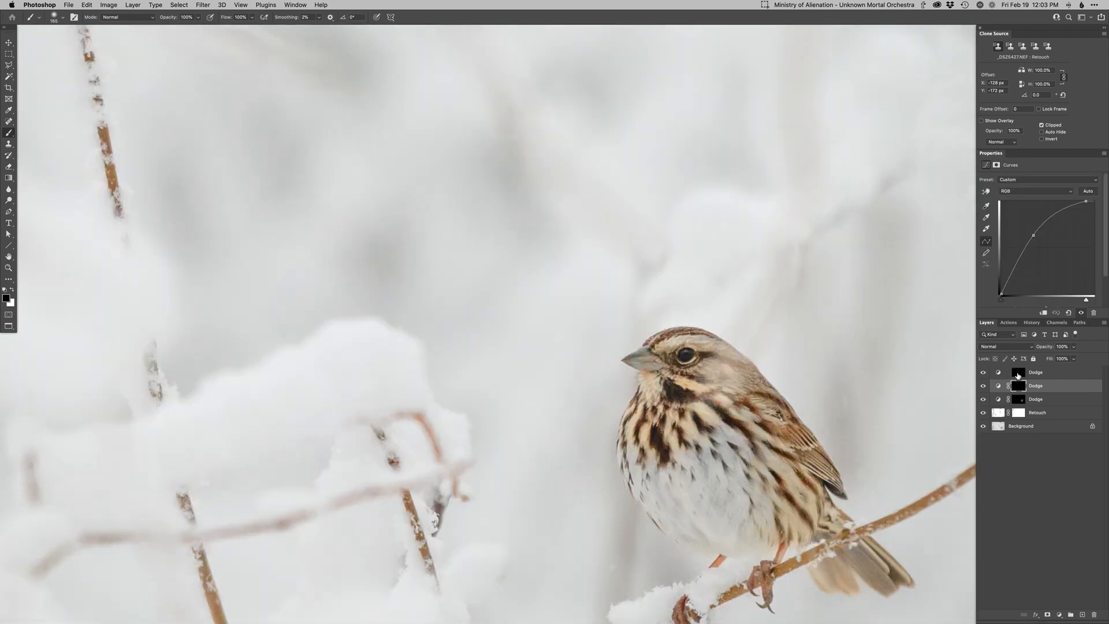
{"action": "left_click", "coordinate": [1018, 372]}
{"action": "left_click_drag", "start_coordinate": [705, 353], "coordinate": [601, 361], "text": "ctrl+alt"}
{"action": "key", "text": "super+0"}
{"action": "left_click_drag", "start_coordinate": [601, 360], "coordinate": [590, 344]}
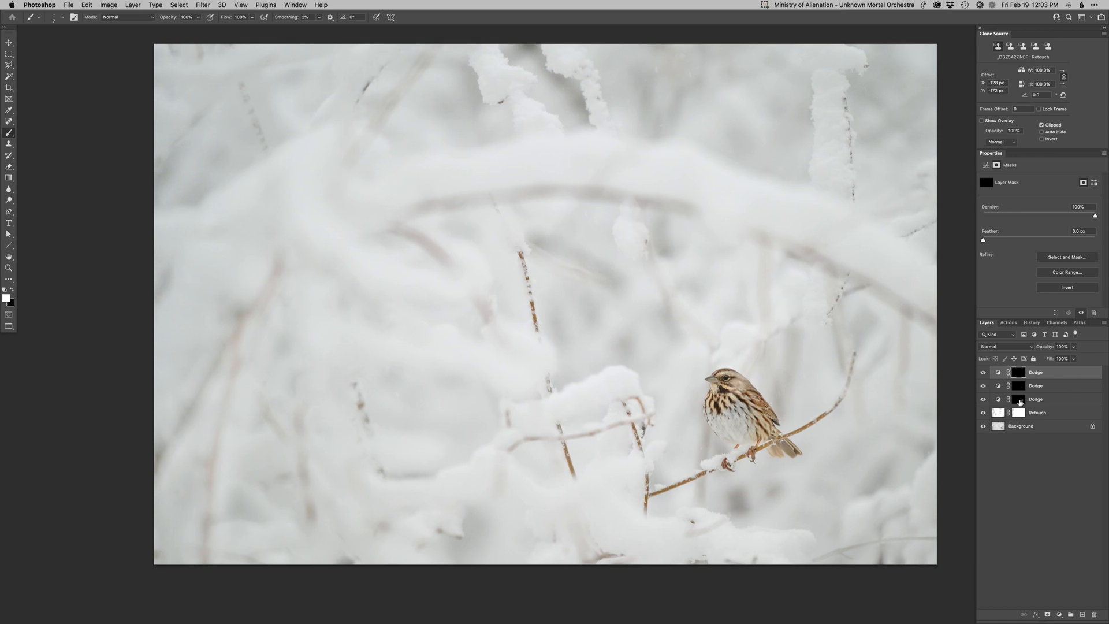
Brighten the gray background snow across the photo by painting the lowest Dodge layer's mask with a large white brush.
{"action": "left_click", "coordinate": [1019, 401]}
{"action": "left_click", "coordinate": [702, 384], "text": "alt+super"}
{"action": "mouse_move", "coordinate": [664, 329]}
{"action": "left_mouse_down", "text": "ctrl+alt"}
{"action": "mouse_move", "coordinate": [648, 346]}
{"action": "mouse_move", "coordinate": [663, 319]}
{"action": "left_mouse_up", "text": "ctrl+alt"}
{"action": "left_click_drag", "start_coordinate": [634, 312], "coordinate": [616, 341]}
{"action": "mouse_move", "coordinate": [669, 452]}
{"action": "left_mouse_down"}
{"action": "mouse_move", "coordinate": [711, 487]}
{"action": "mouse_move", "coordinate": [791, 476]}
{"action": "left_mouse_up"}
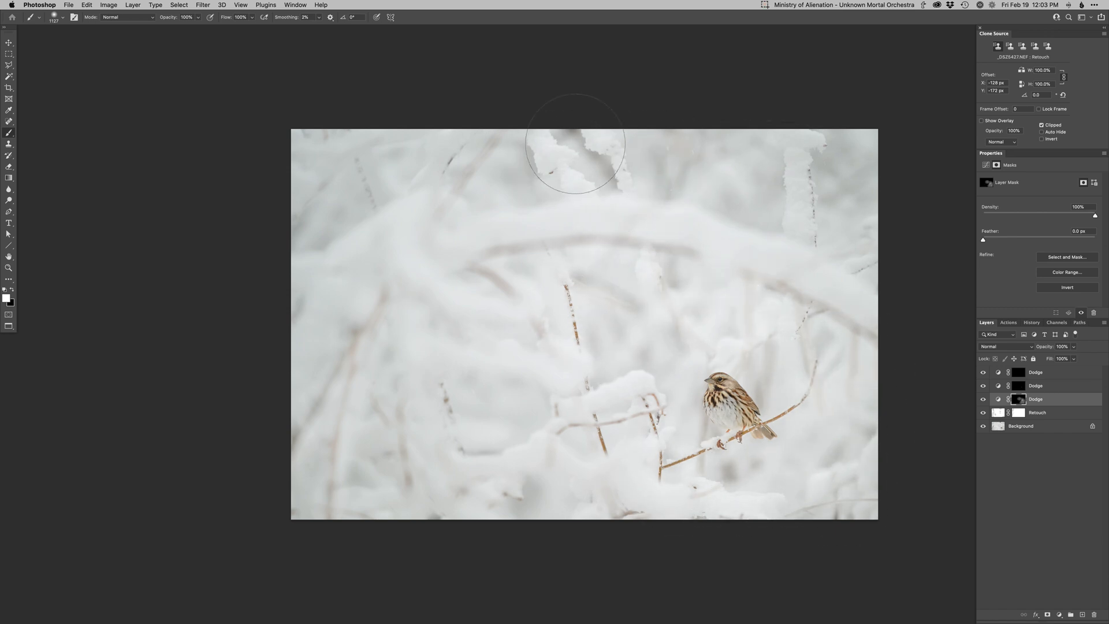
{"action": "left_click_drag", "start_coordinate": [372, 483], "coordinate": [421, 470]}
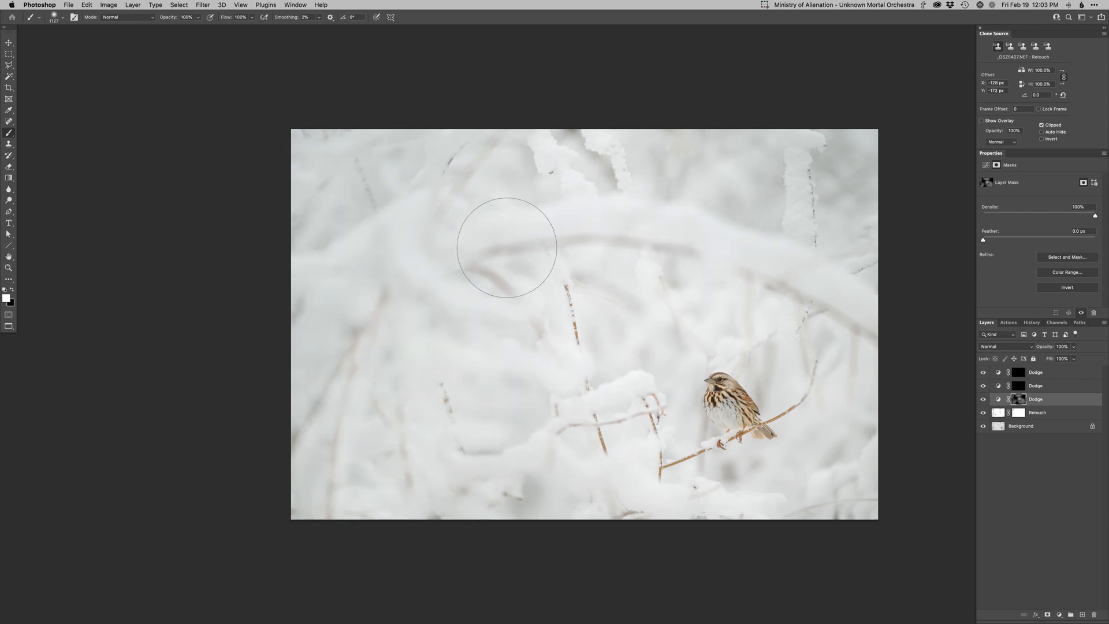
{"action": "mouse_move", "coordinate": [898, 202]}
{"action": "left_mouse_down"}
{"action": "mouse_move", "coordinate": [870, 145]}
{"action": "mouse_move", "coordinate": [848, 157]}
{"action": "mouse_move", "coordinate": [872, 188]}
{"action": "left_mouse_up"}
Try a much heavier dodge across the upper and central background on the lowest Dodge layer's mask.
{"action": "mouse_move", "coordinate": [823, 227]}
{"action": "left_mouse_down"}
{"action": "mouse_move", "coordinate": [824, 187]}
{"action": "mouse_move", "coordinate": [734, 184]}
{"action": "mouse_move", "coordinate": [788, 149]}
{"action": "mouse_move", "coordinate": [772, 170]}
{"action": "mouse_move", "coordinate": [806, 167]}
{"action": "mouse_move", "coordinate": [766, 206]}
{"action": "mouse_move", "coordinate": [774, 238]}
{"action": "mouse_move", "coordinate": [747, 242]}
{"action": "mouse_move", "coordinate": [796, 304]}
{"action": "mouse_move", "coordinate": [530, 231]}
{"action": "mouse_move", "coordinate": [515, 292]}
{"action": "mouse_move", "coordinate": [639, 389]}
{"action": "left_mouse_up"}
{"action": "key", "text": "super+z"}
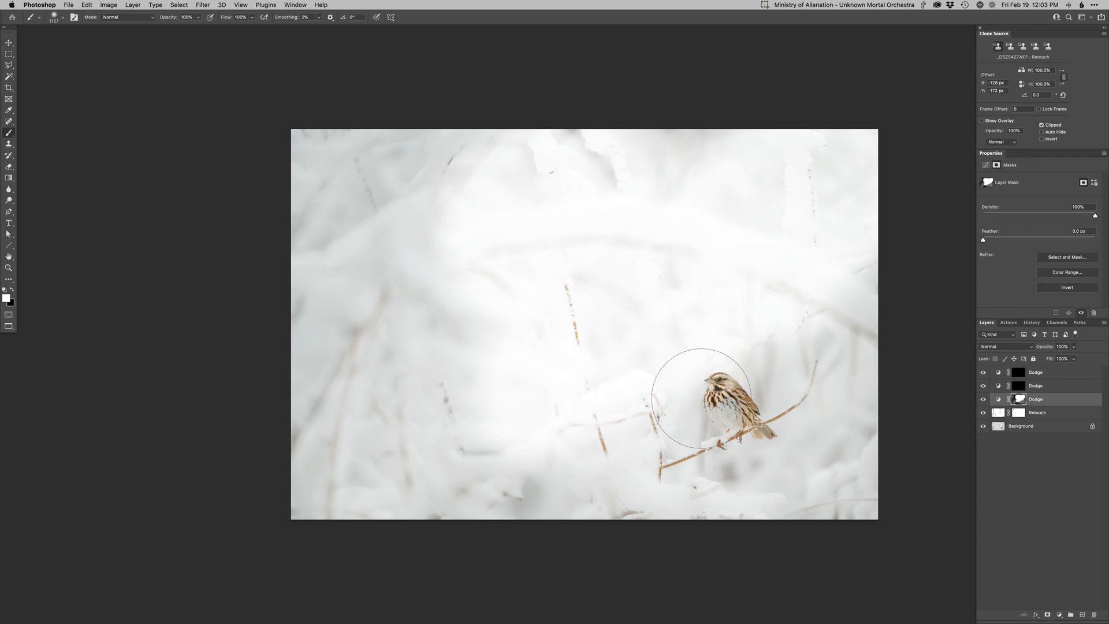
{"action": "scroll", "coordinate": [681, 384], "scroll_direction": "right", "scroll_amount": 3}
{"action": "scroll", "coordinate": [682, 384], "scroll_direction": "up", "scroll_amount": 2}
{"action": "key", "text": "super+z"}
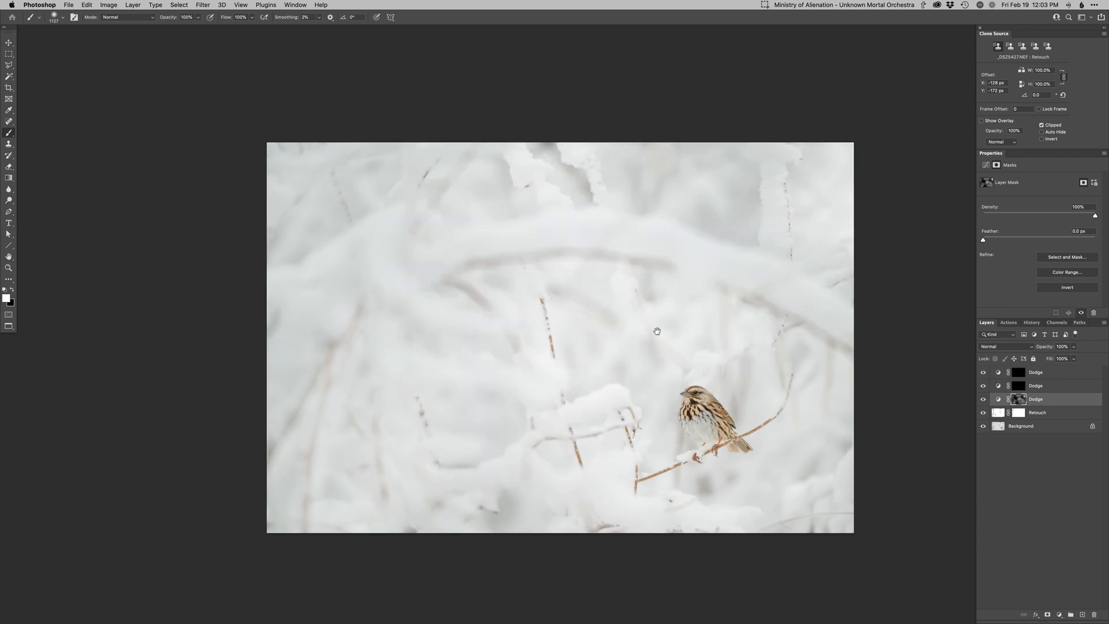
{"action": "key", "text": "super+shift+z"}
Dodge the gray background areas around the sparrow with a smaller brush on the lowest Dodge layer's mask.
{"action": "scroll", "coordinate": [693, 347], "scroll_direction": "down", "scroll_amount": 3}
{"action": "scroll", "coordinate": [693, 347], "scroll_direction": "left", "scroll_amount": 2}
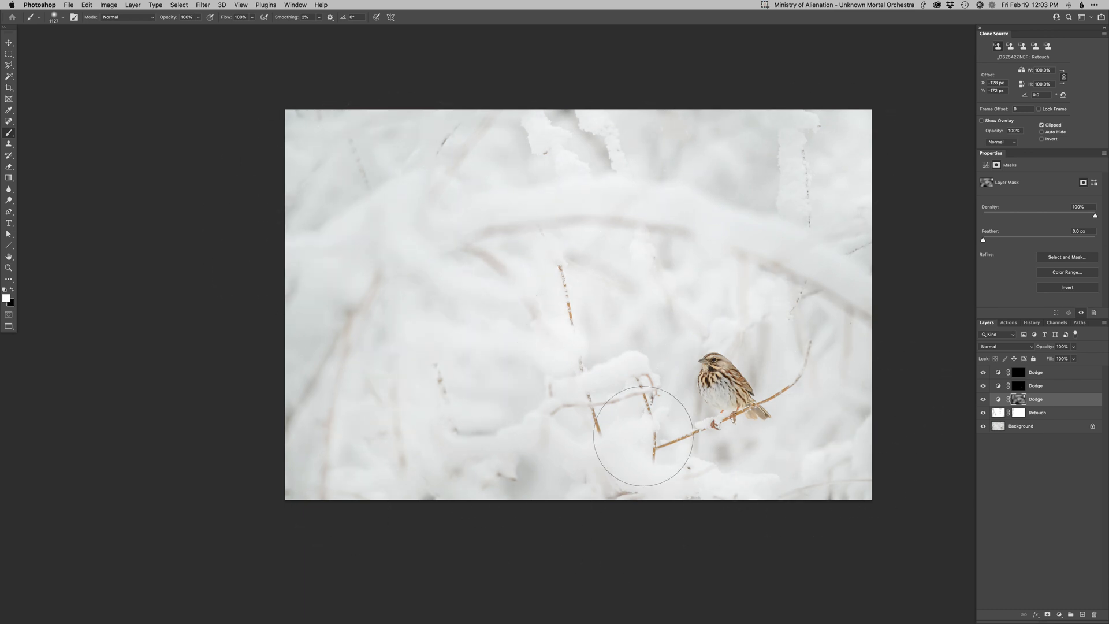
{"action": "left_click_drag", "start_coordinate": [741, 448], "coordinate": [704, 452], "text": "ctrl+alt"}
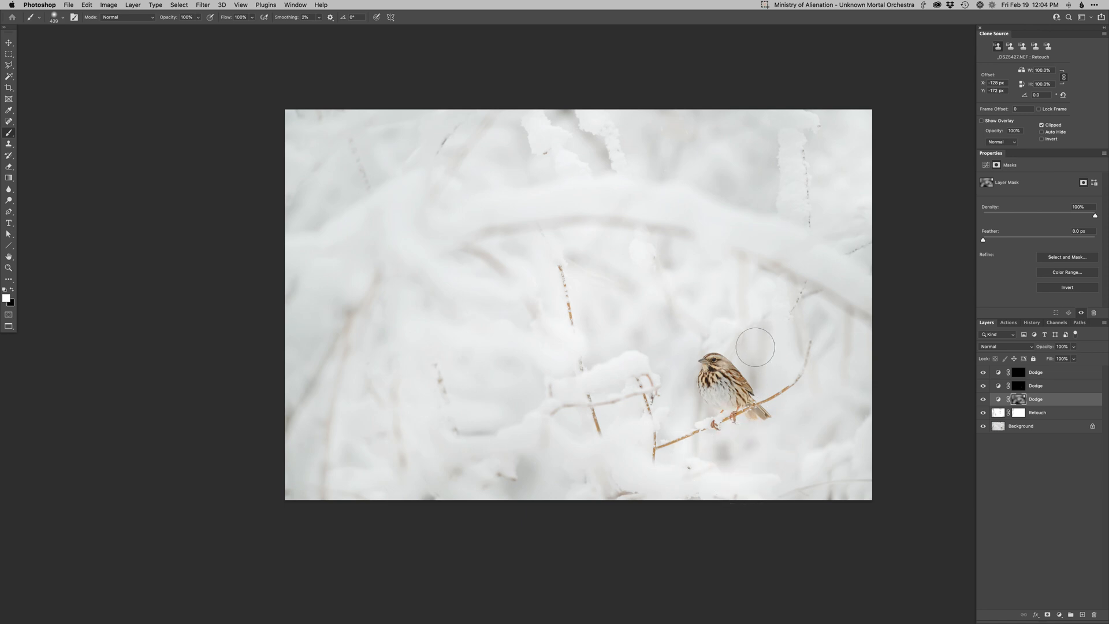
{"action": "left_click_drag", "start_coordinate": [789, 149], "coordinate": [790, 149], "text": "super"}
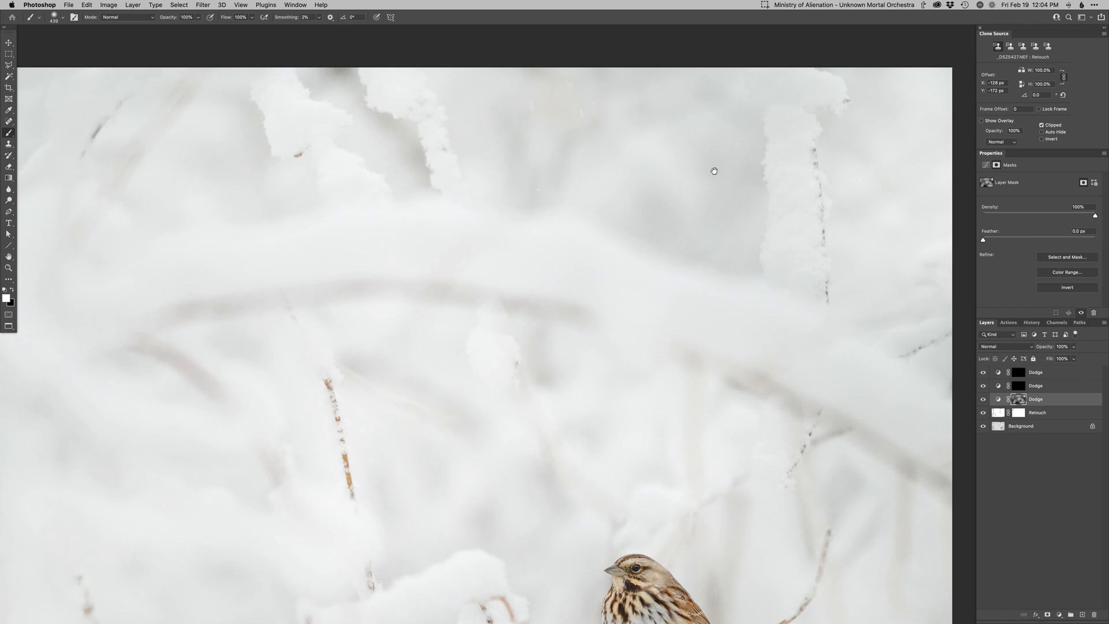
{"action": "left_click_drag", "start_coordinate": [362, 224], "coordinate": [690, 138]}
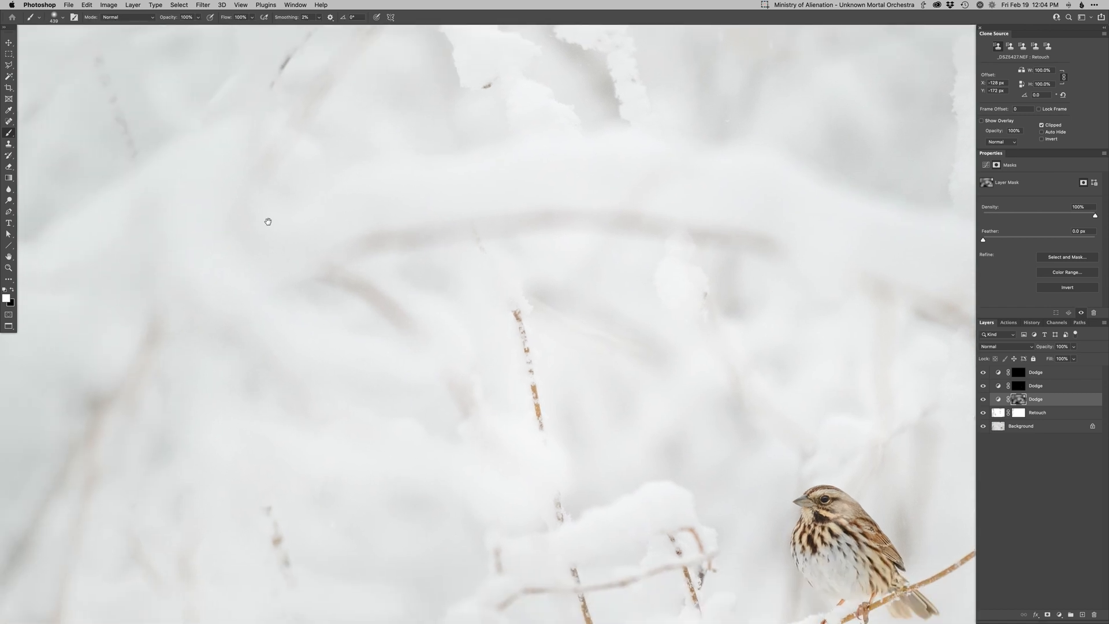
{"action": "left_click", "coordinate": [344, 224], "text": "alt"}
{"action": "left_click_drag", "start_coordinate": [538, 321], "coordinate": [548, 273]}
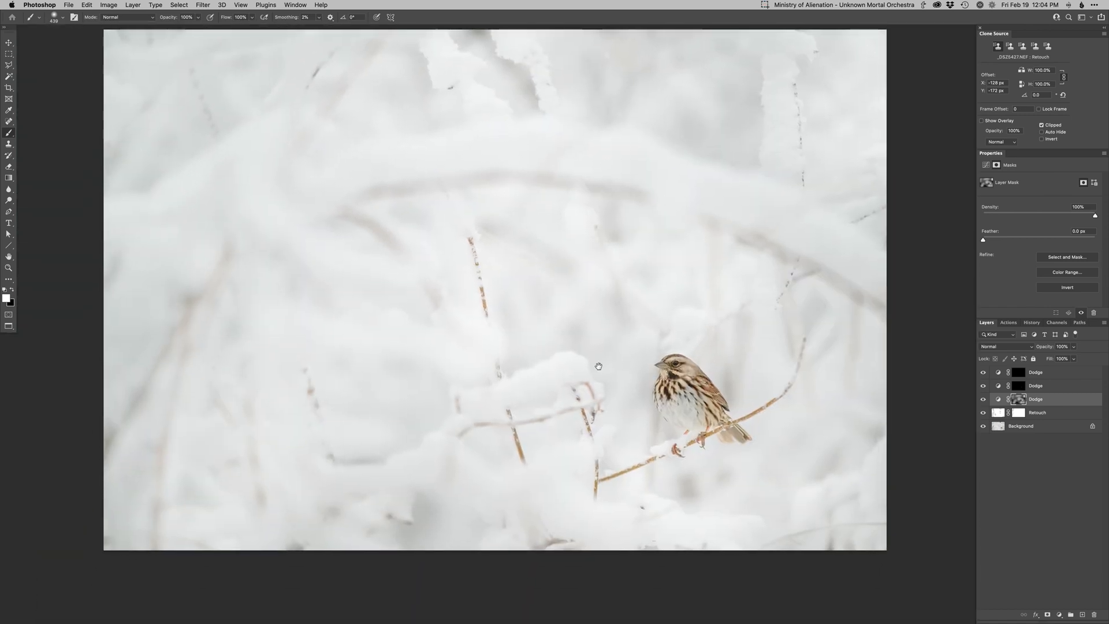
Add a Burn curves layer above the lowest Dodge layer and burn the sparrow's head area with a small white brush.
{"action": "left_click_drag", "start_coordinate": [728, 433], "coordinate": [744, 450]}
{"action": "left_click", "coordinate": [703, 396], "text": "super"}
{"action": "left_click", "coordinate": [703, 396], "text": "super"}
{"action": "left_click", "coordinate": [703, 396], "text": "super"}
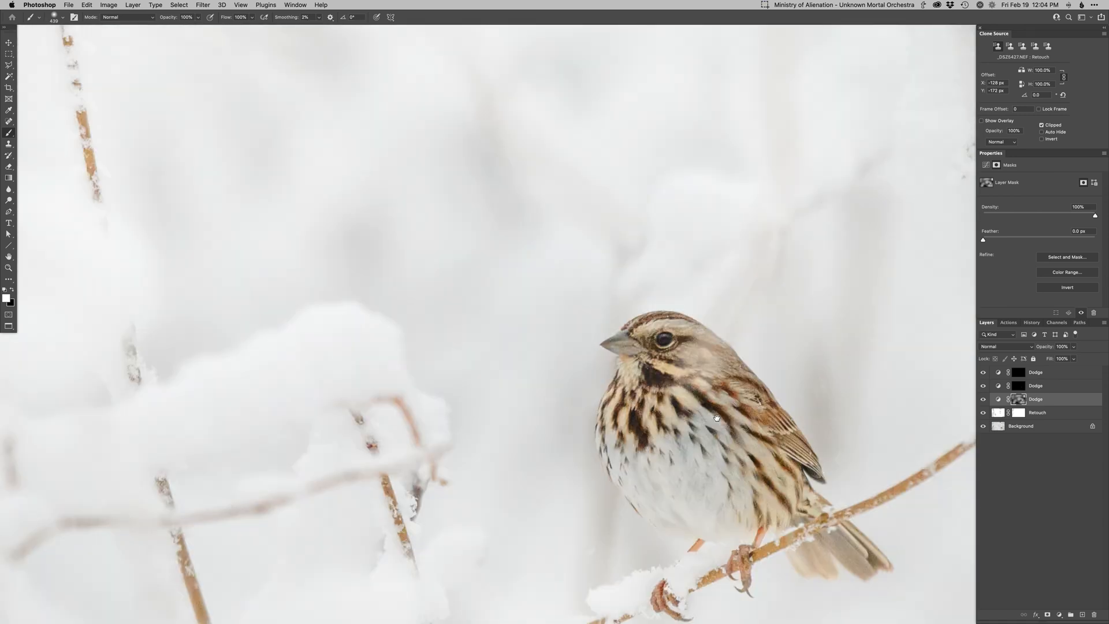
{"action": "left_click_drag", "start_coordinate": [714, 364], "coordinate": [728, 369]}
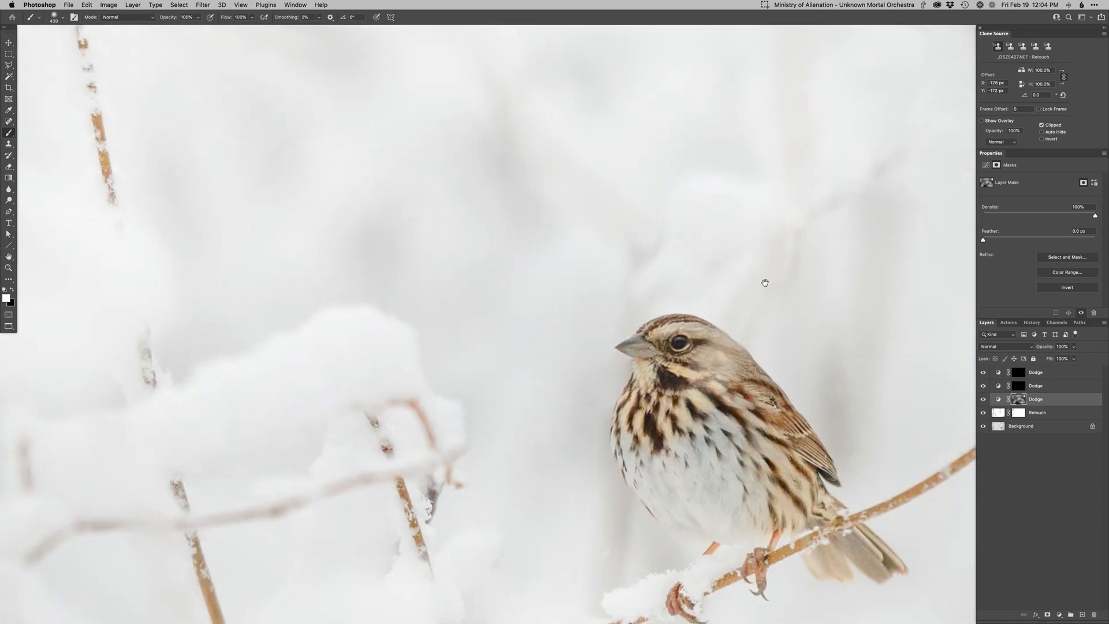
{"action": "key", "text": "F2"}
{"action": "left_click_drag", "start_coordinate": [743, 369], "coordinate": [538, 355]}
{"action": "mouse_move", "coordinate": [711, 345]}
{"action": "left_mouse_down"}
{"action": "mouse_move", "coordinate": [737, 350]}
{"action": "mouse_move", "coordinate": [728, 344]}
{"action": "left_mouse_up"}
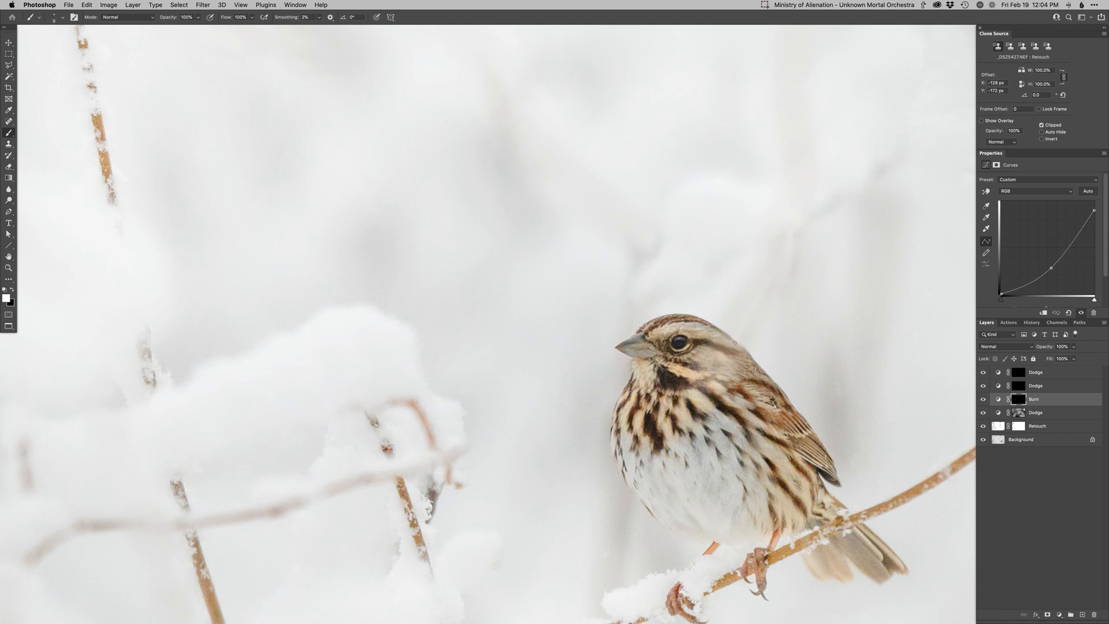
{"action": "key", "text": "x"}
{"action": "key", "text": "x"}
{"action": "key", "text": "super+0"}
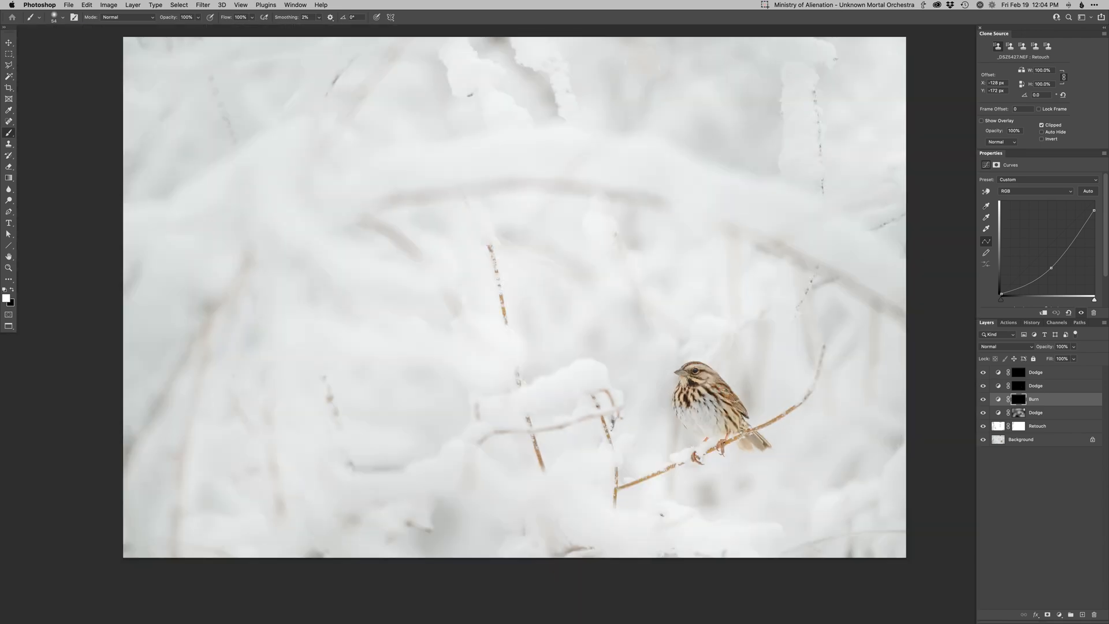
Clone out the small dark speck in the snow below the sparrow on the Retouch layer's pixels.
{"action": "left_click", "coordinate": [616, 394], "text": "alt"}
{"action": "left_click_drag", "start_coordinate": [615, 394], "coordinate": [650, 339]}
{"action": "left_click_drag", "start_coordinate": [852, 406], "coordinate": [843, 412]}
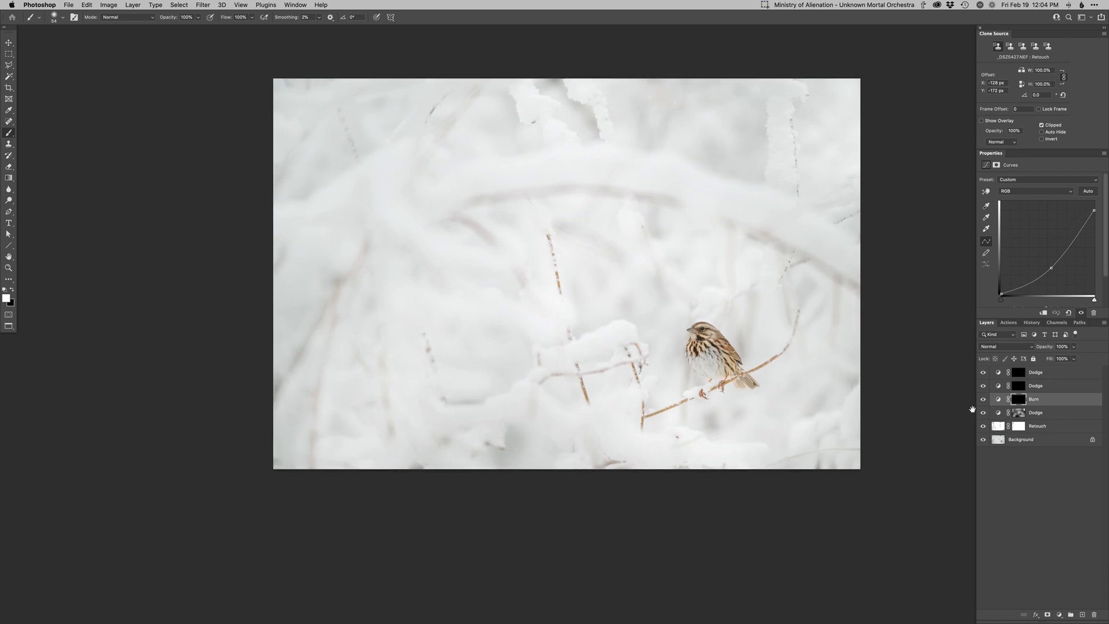
{"action": "left_click", "coordinate": [1000, 426]}
{"action": "key", "text": "s"}
{"action": "mouse_move", "coordinate": [692, 443]}
{"action": "left_mouse_down"}
{"action": "mouse_move", "coordinate": [661, 444]}
{"action": "mouse_move", "coordinate": [677, 439]}
{"action": "left_mouse_up"}
{"action": "key", "text": "super+z"}
{"action": "left_click", "coordinate": [668, 444], "text": "alt"}
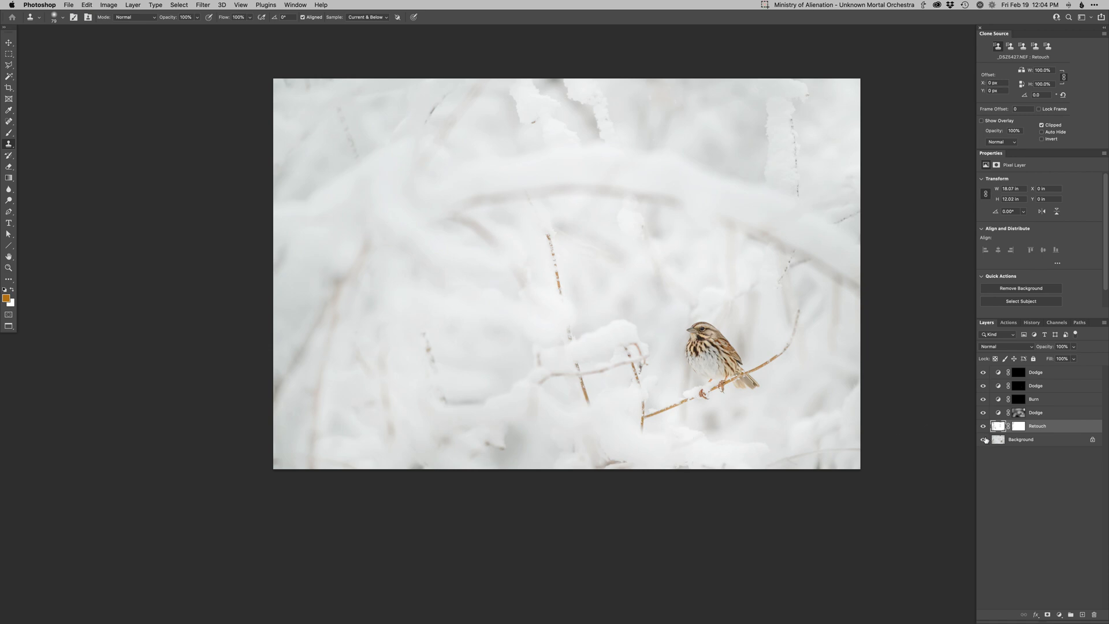
Compare the edit with the original by repeatedly isolating the Background layer and restoring the other layers.
{"action": "left_click", "coordinate": [984, 439], "text": "alt"}
{"action": "left_click", "coordinate": [983, 439], "text": "alt"}
{"action": "left_click", "coordinate": [984, 439], "text": "alt"}
{"action": "left_click", "coordinate": [983, 440], "text": "alt"}
Switch to Lightroom Classic and compare the original and edited photos side by side in Survey view with the panels hidden.
{"action": "key", "text": "d"}
{"action": "key", "text": "super+shift+a"}
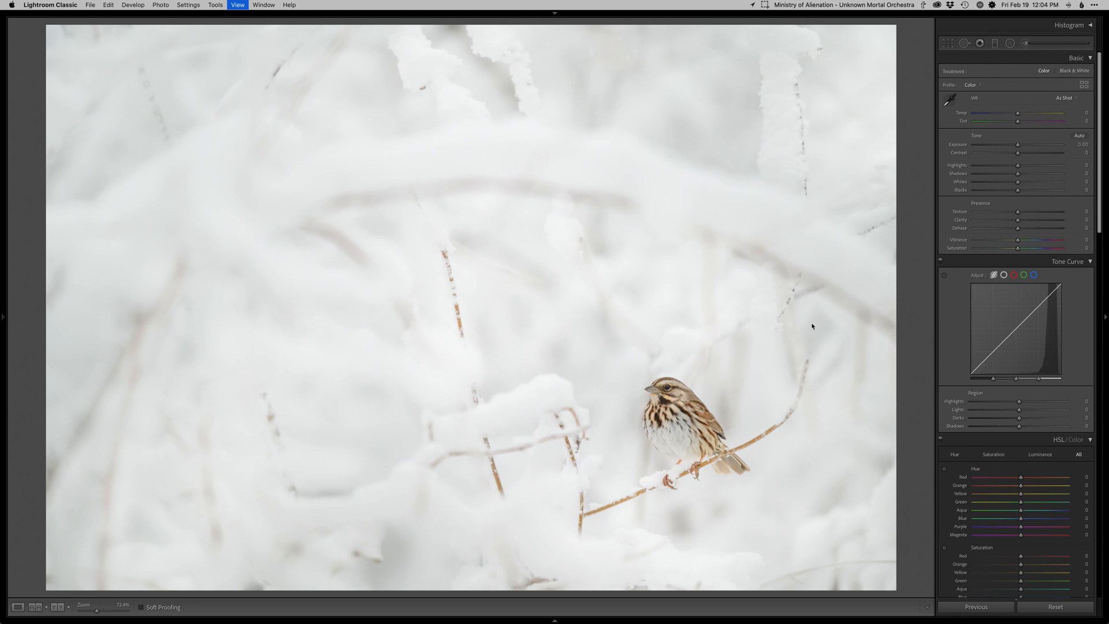
{"action": "key", "text": "g"}
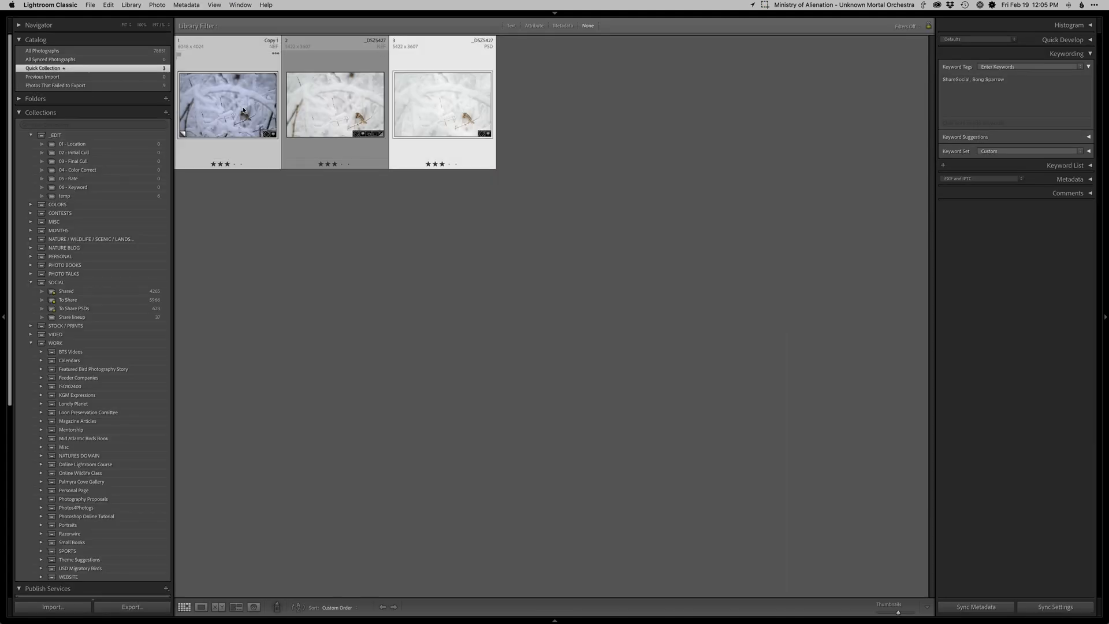
{"action": "key", "text": "n"}
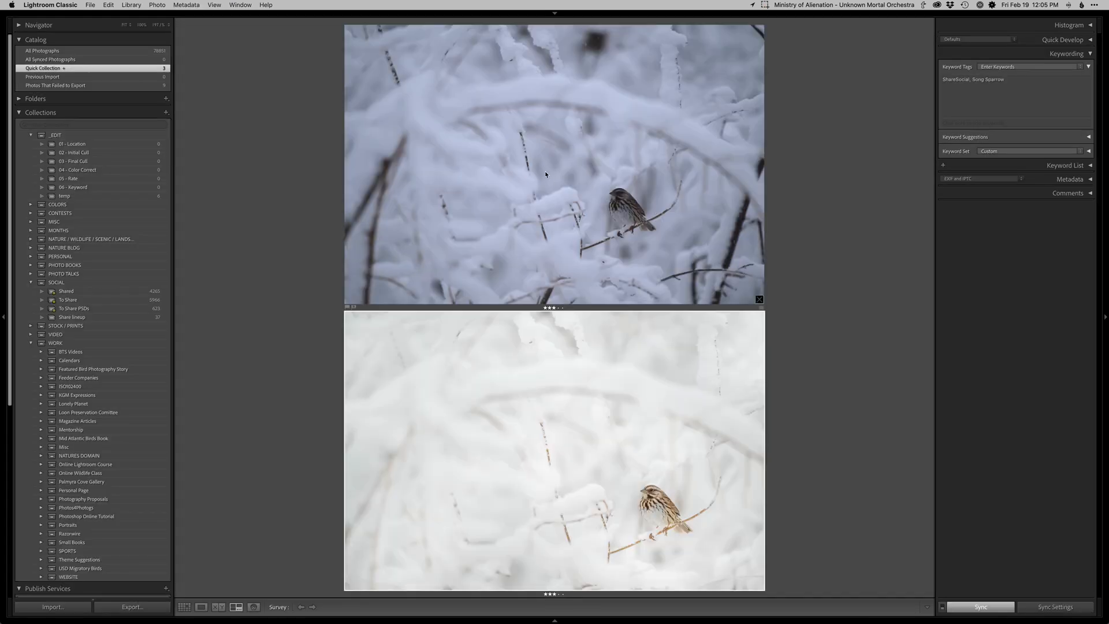
{"action": "key", "text": "shift+Tab"}
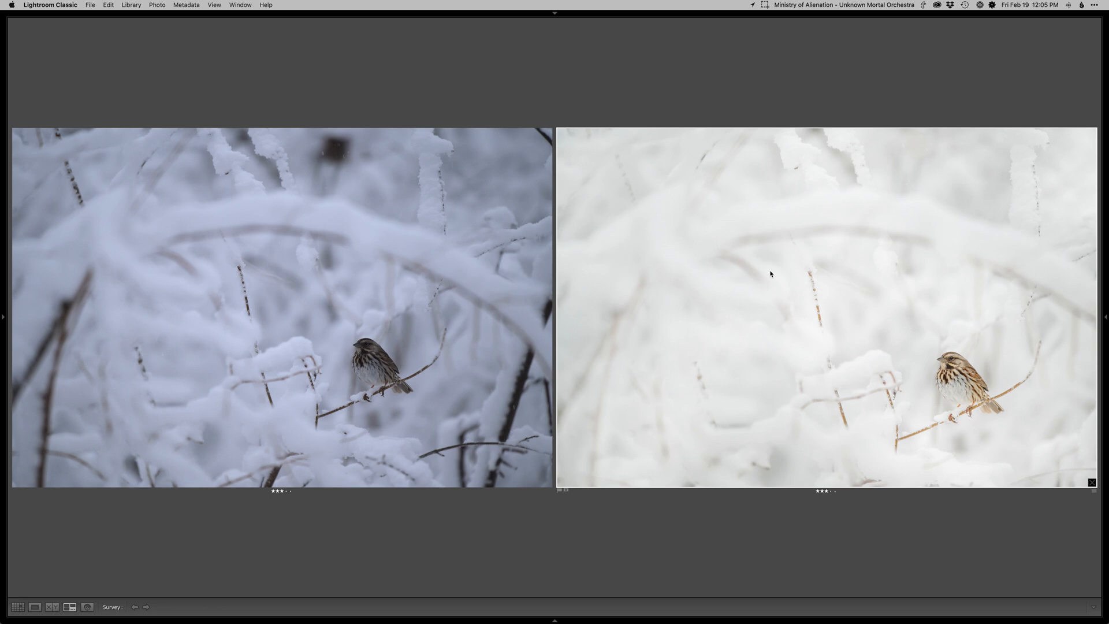
{"action": "left_click", "coordinate": [764, 6]}
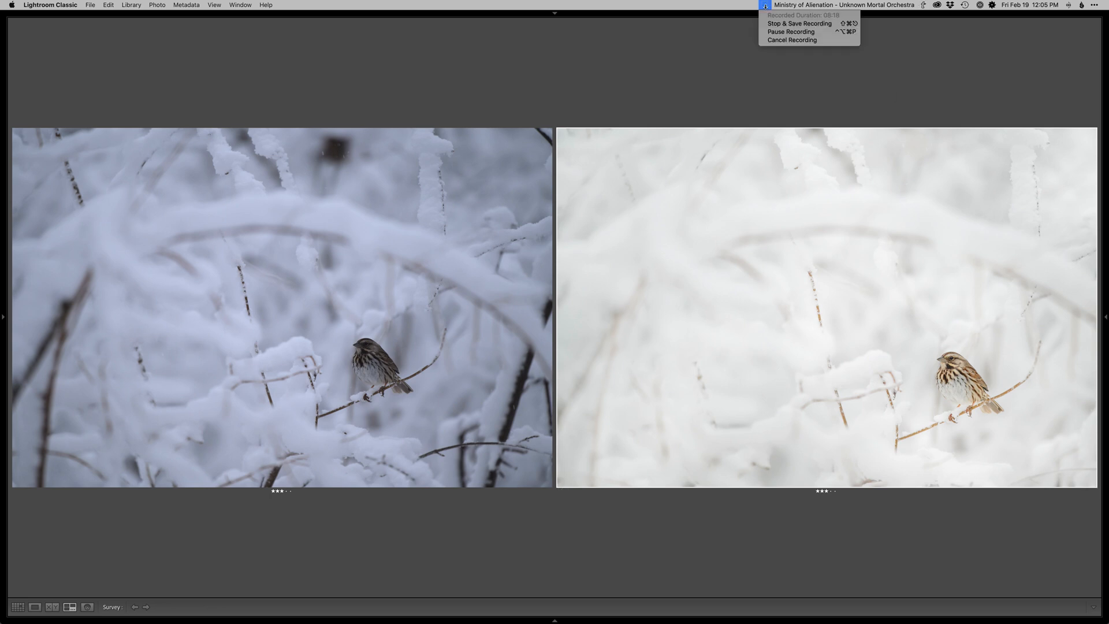
{"action": "left_click", "coordinate": [690, 87]}
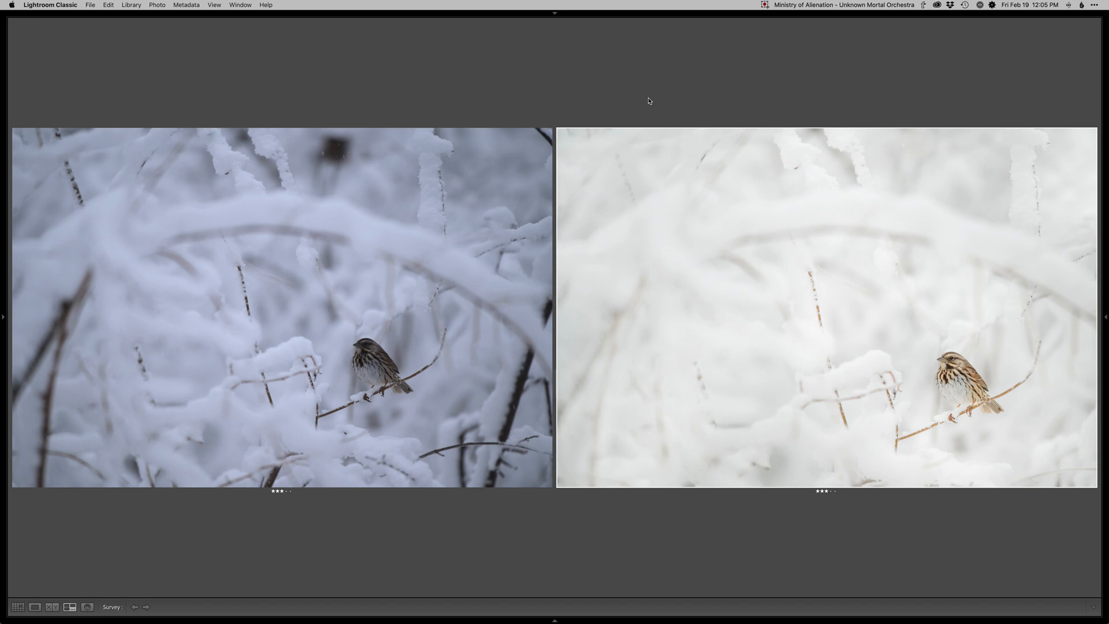
Open the edited photo in Loupe view, and visit the Online Lightroom for Wildlife Course from the Online Workshops page in Safari.
{"action": "double_click", "coordinate": [714, 388]}
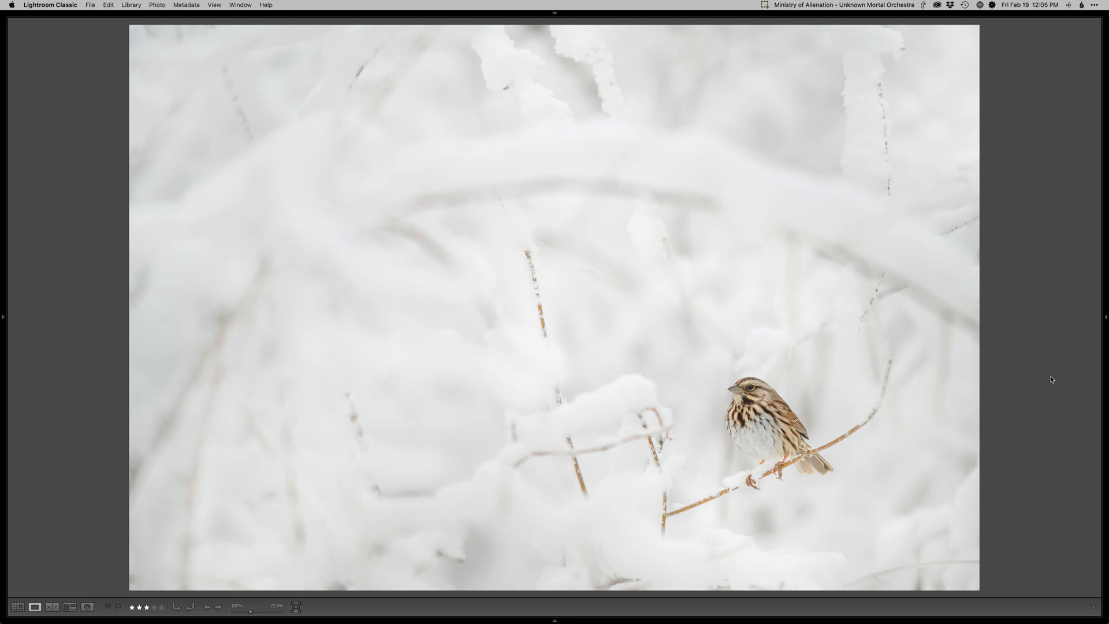
{"action": "key", "text": "super+Tab"}
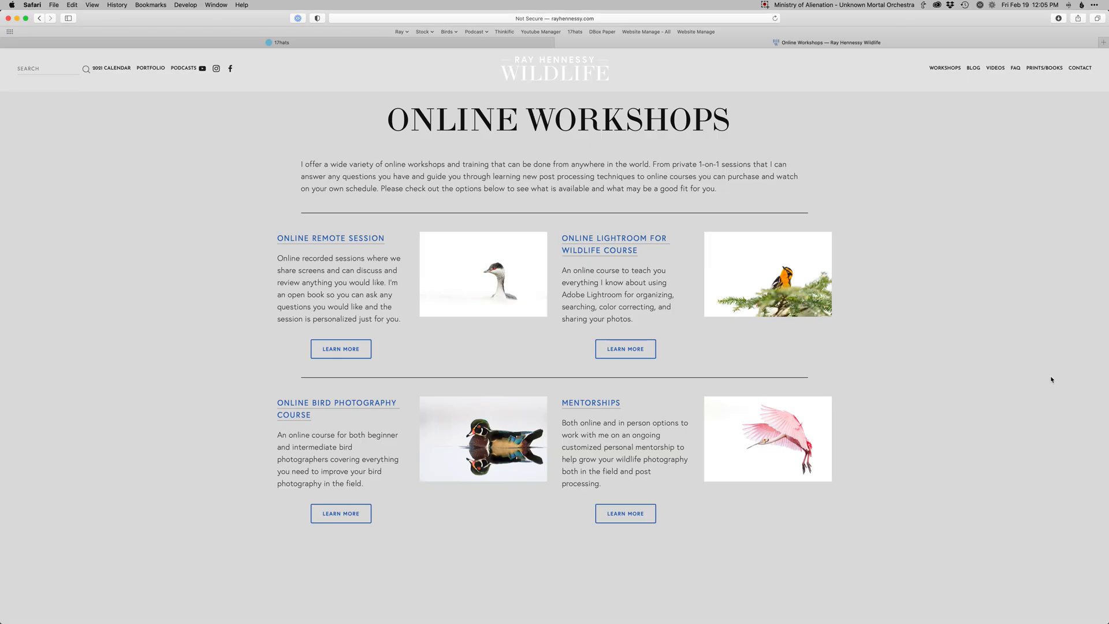
{"action": "left_click", "coordinate": [621, 252]}
{"action": "key", "text": "super+Tab"}
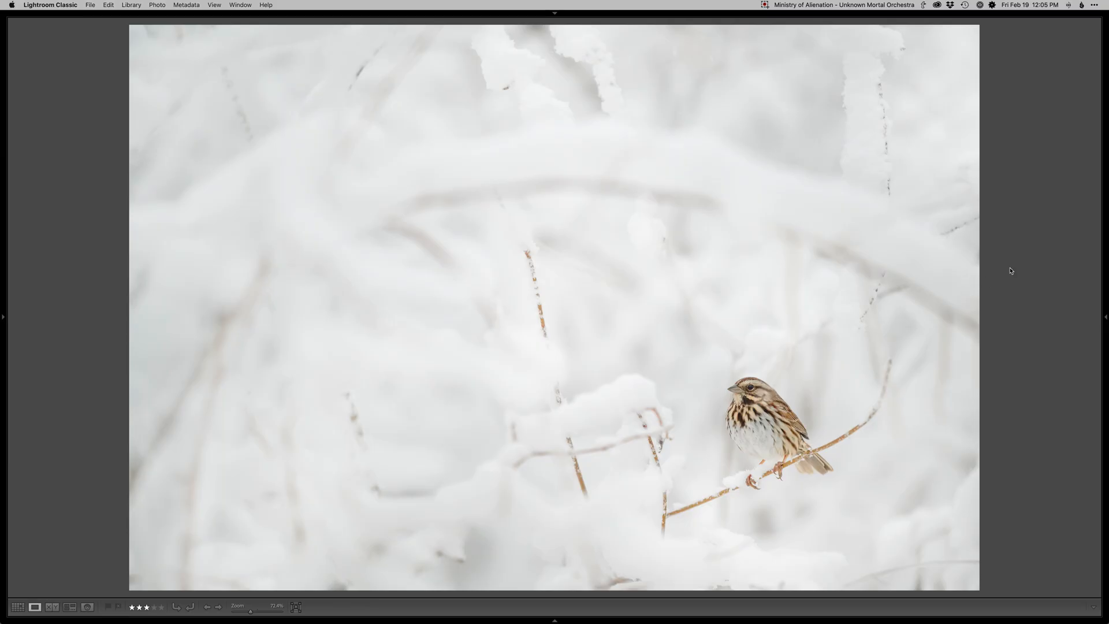
{"action": "left_click", "coordinate": [763, 4]}
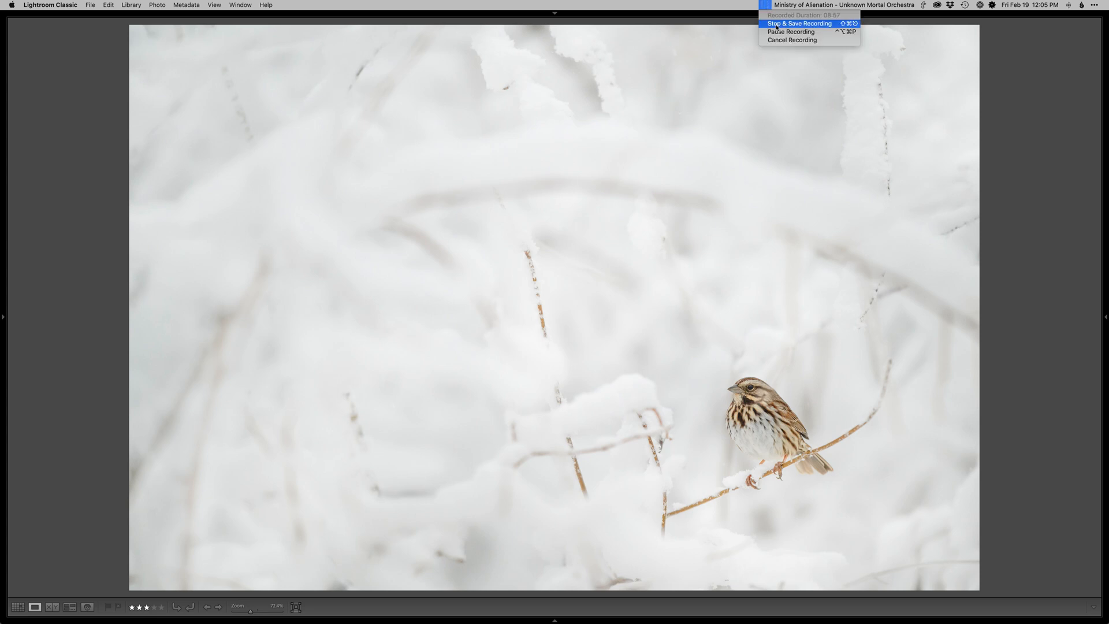